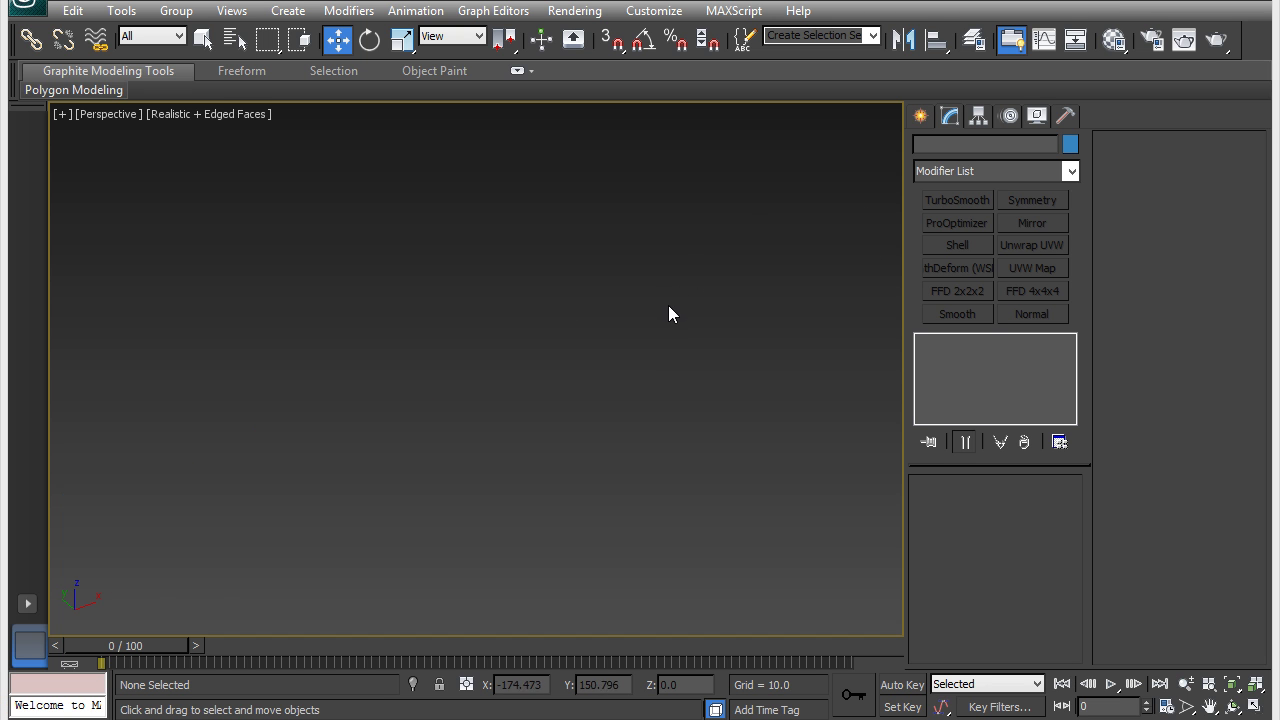
Create a Text spline shape and place it in the perspective viewport.
click(920, 115)
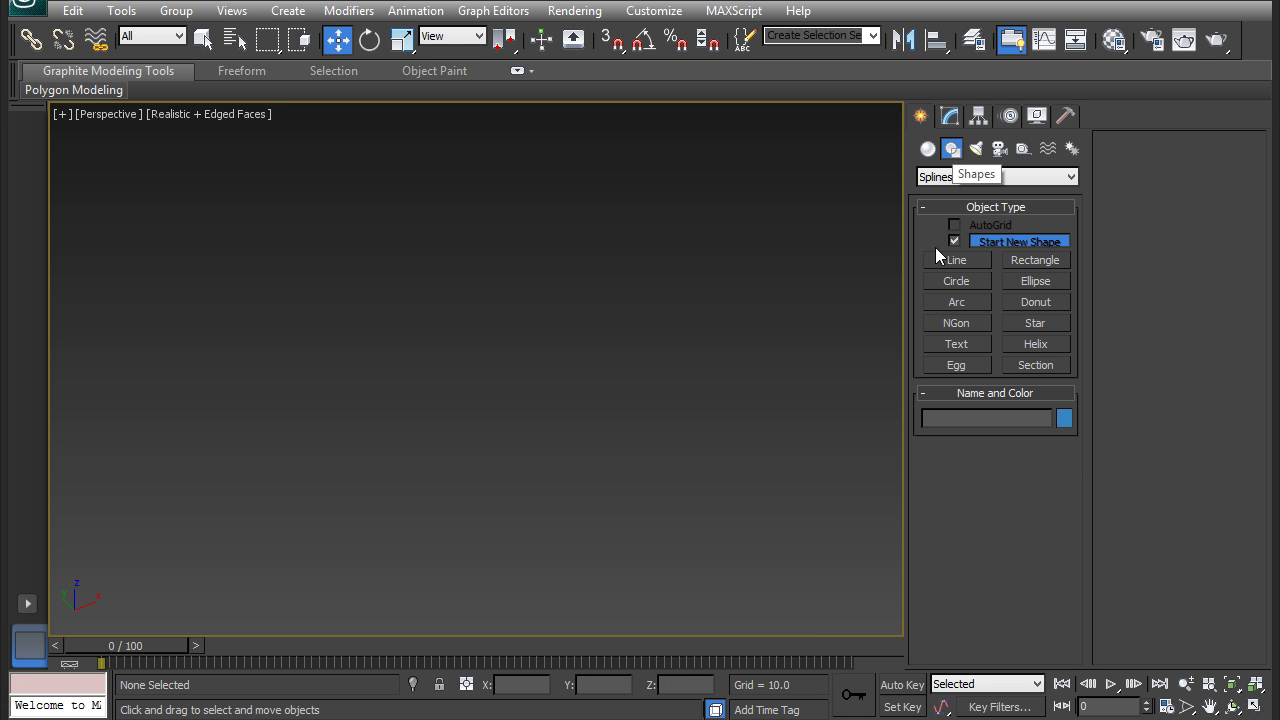
click(956, 344)
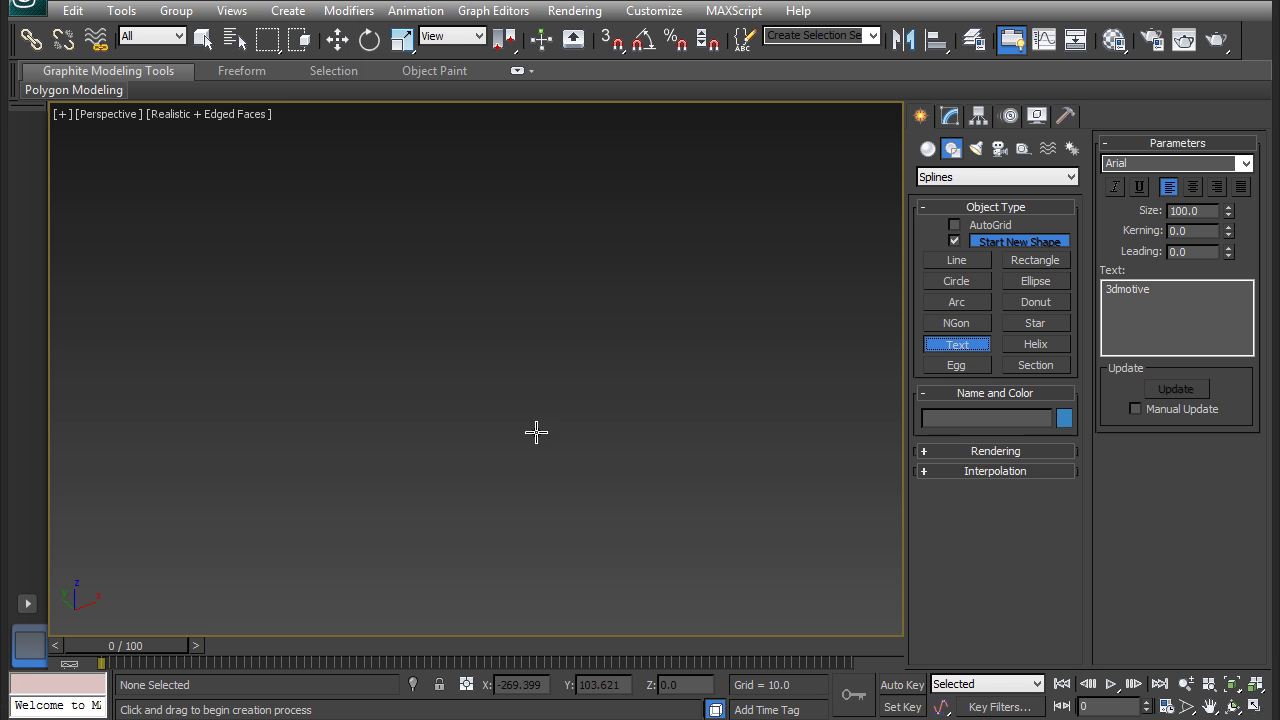
click(484, 391)
key(w)
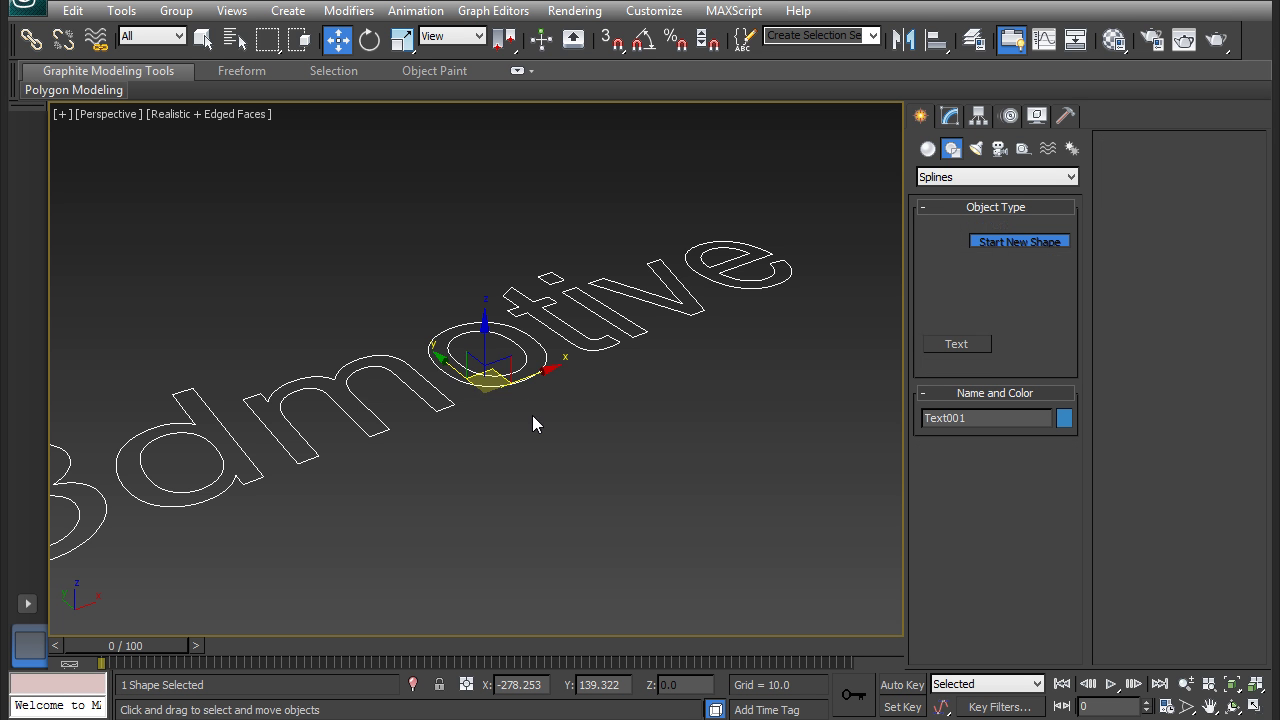
middle_drag(532, 415, 593, 395)
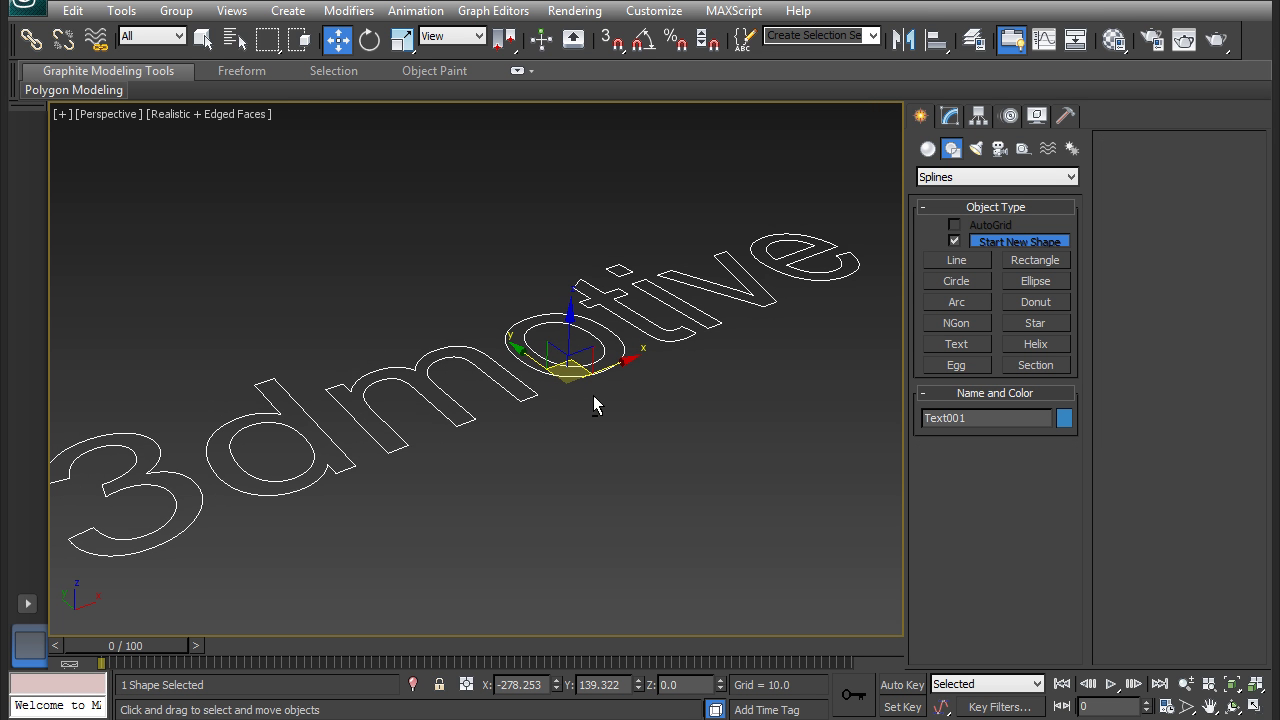
Edit the text field, deleting the stray characters so it reads '3dmotive'.
click(950, 116)
double_click(1165, 295)
click(1165, 295)
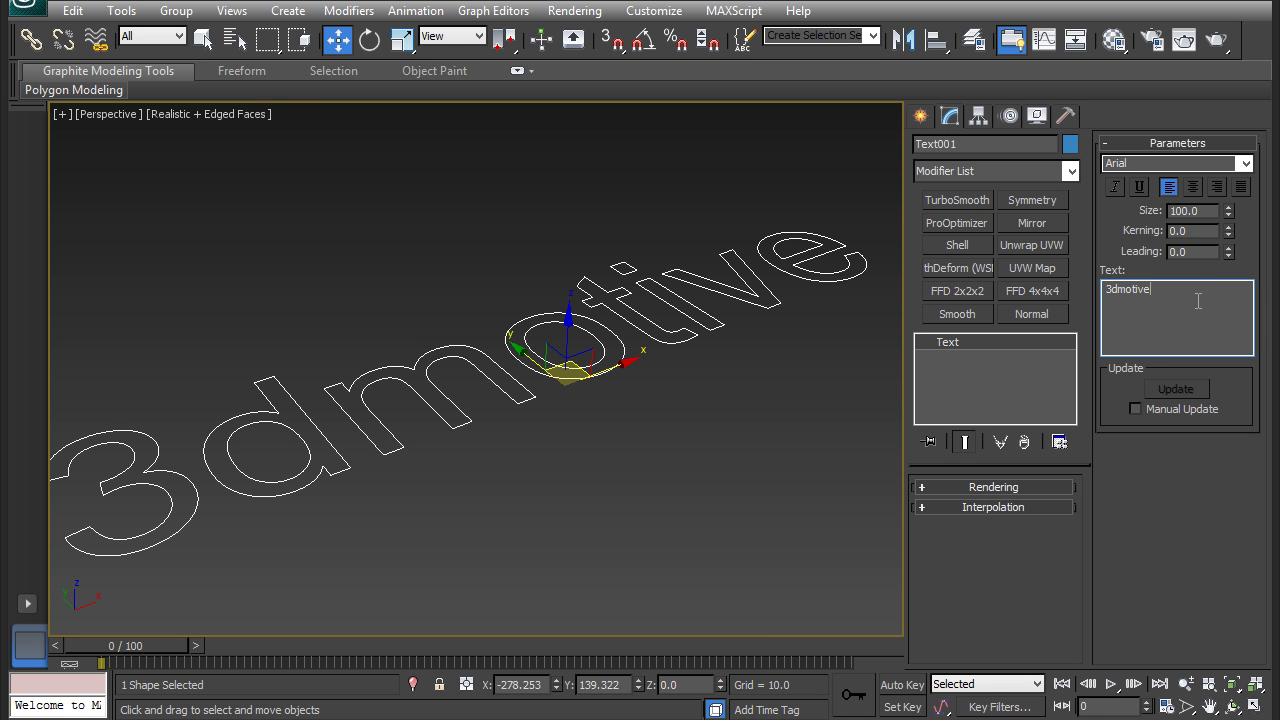
text(fdsafas)
drag(1198, 301, 1148, 303)
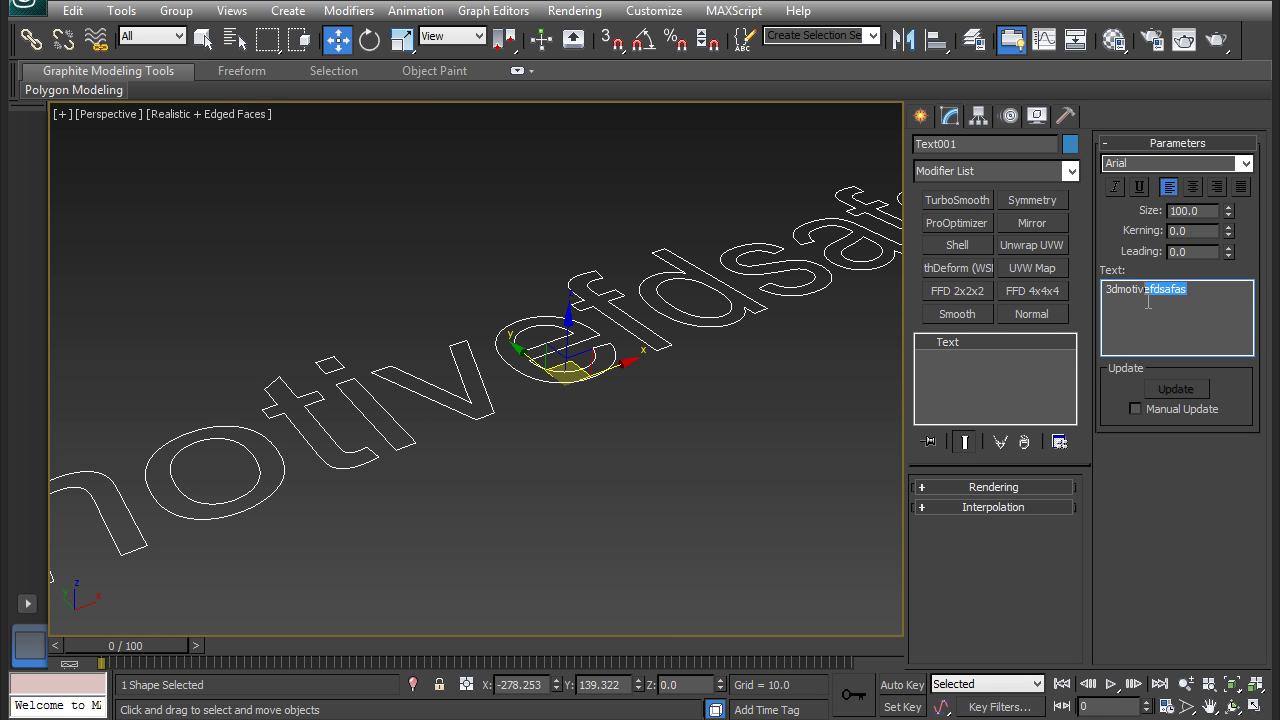
key(BackSpace)
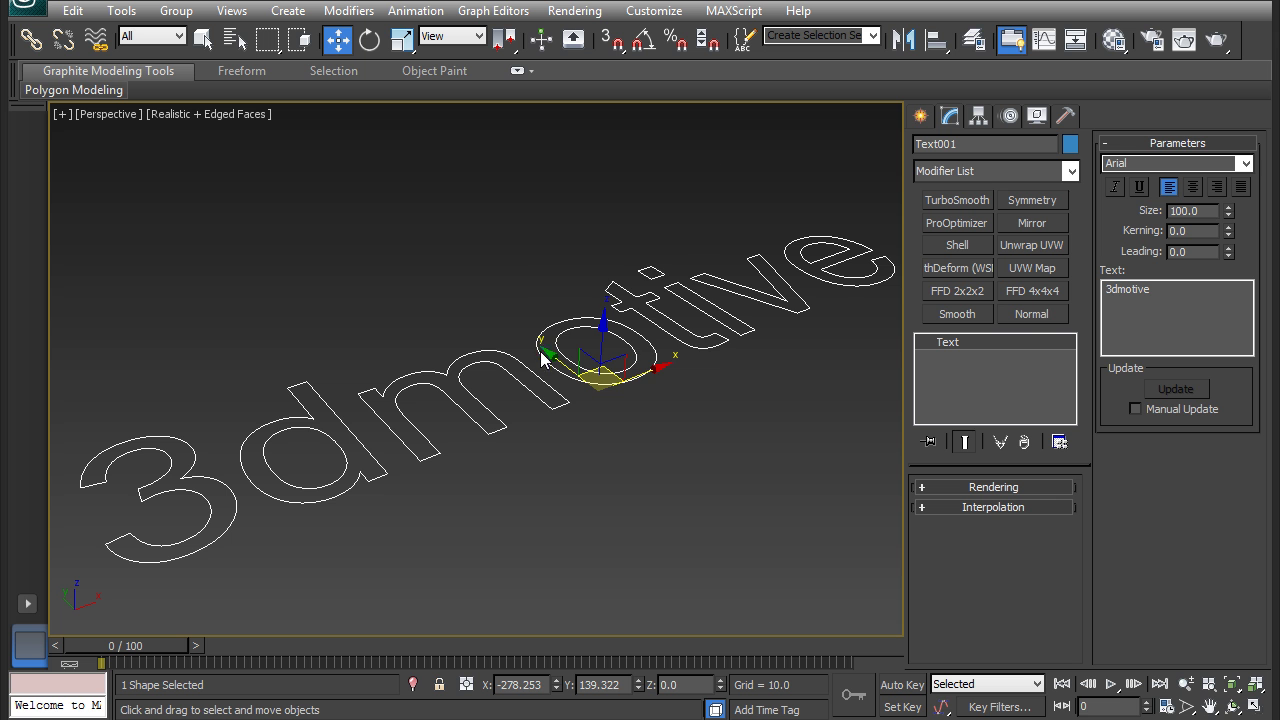
Convert the 3dmotive text to an Editable Poly and reselect it.
right_click(540, 352)
click(508, 562)
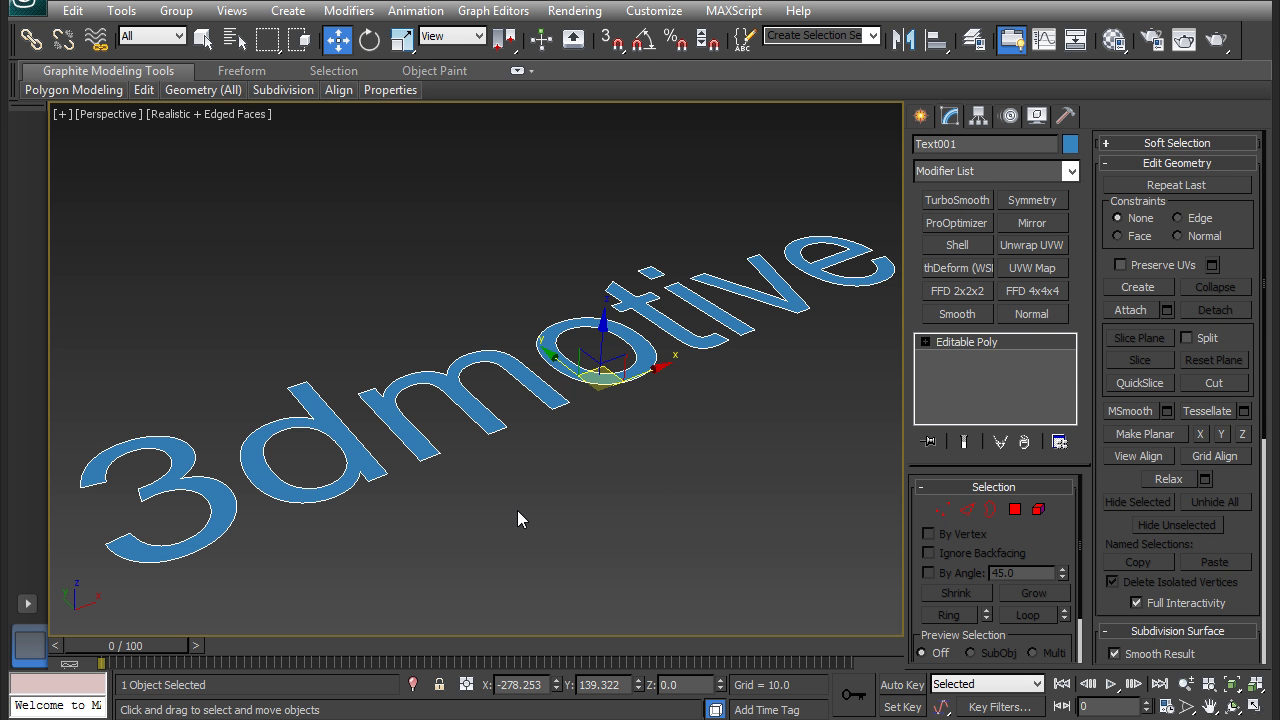
click(515, 497)
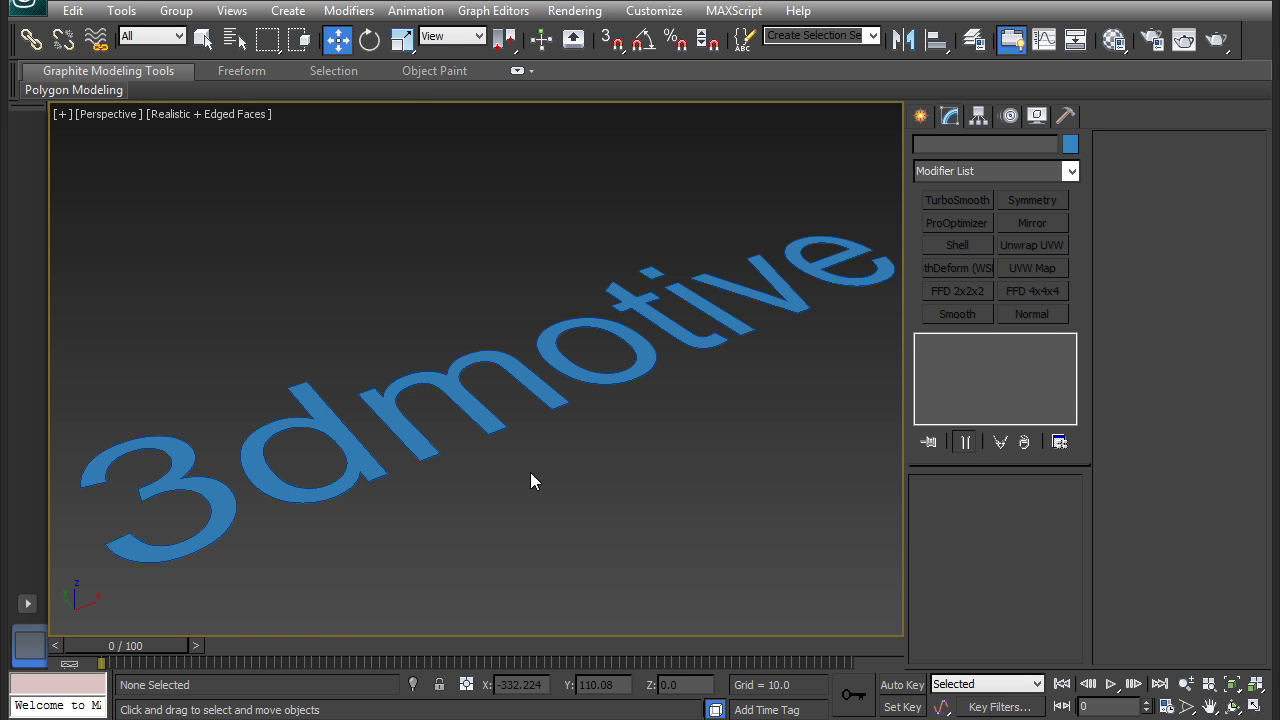
click(584, 376)
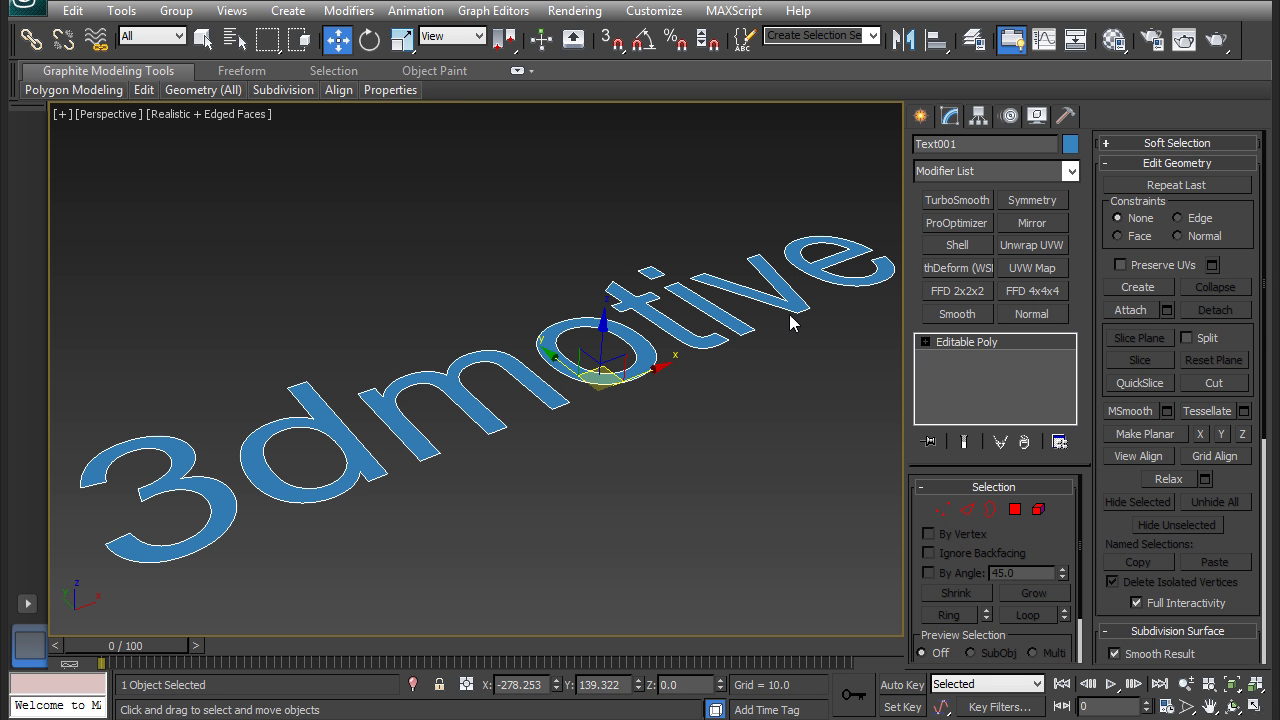
Add a Shell modifier to the text with an Outer Amount of 5.0.
click(957, 245)
middle_drag(828, 303, 716, 295)
scroll(716, 295, up, 3)
scroll(716, 295, down, 2)
scroll(716, 295, down, 1)
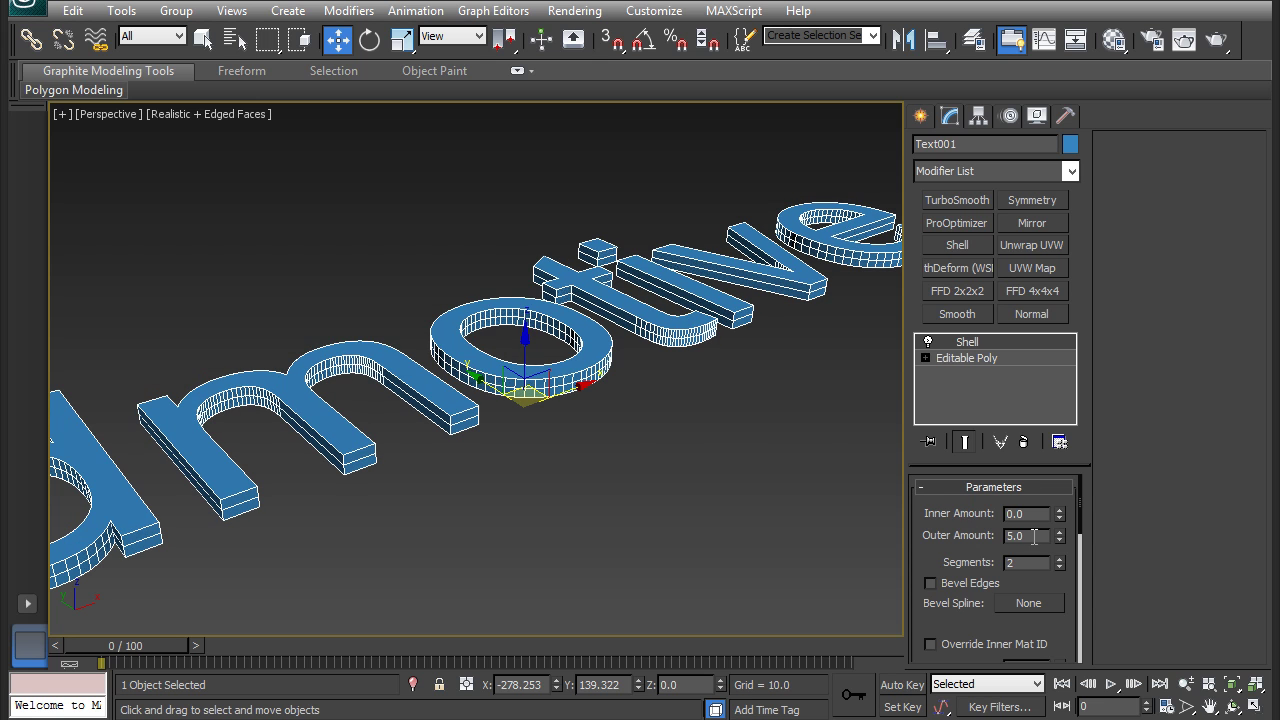
double_click(1027, 536)
scroll(766, 443, up, 2)
scroll(851, 500, up, 1)
middle_drag(851, 500, 446, 466)
scroll(526, 449, up, 1)
scroll(523, 457, up, 1)
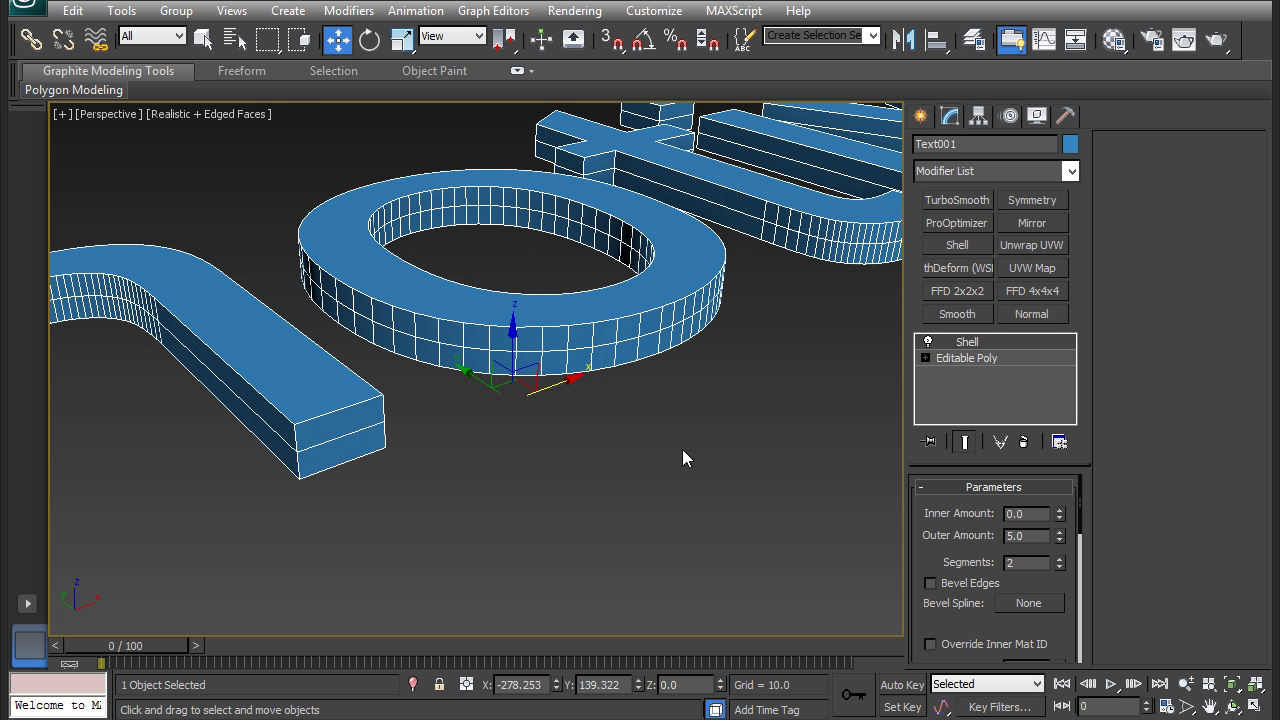
Set the Shell segments to 2, after briefly trying 1.
click(1059, 567)
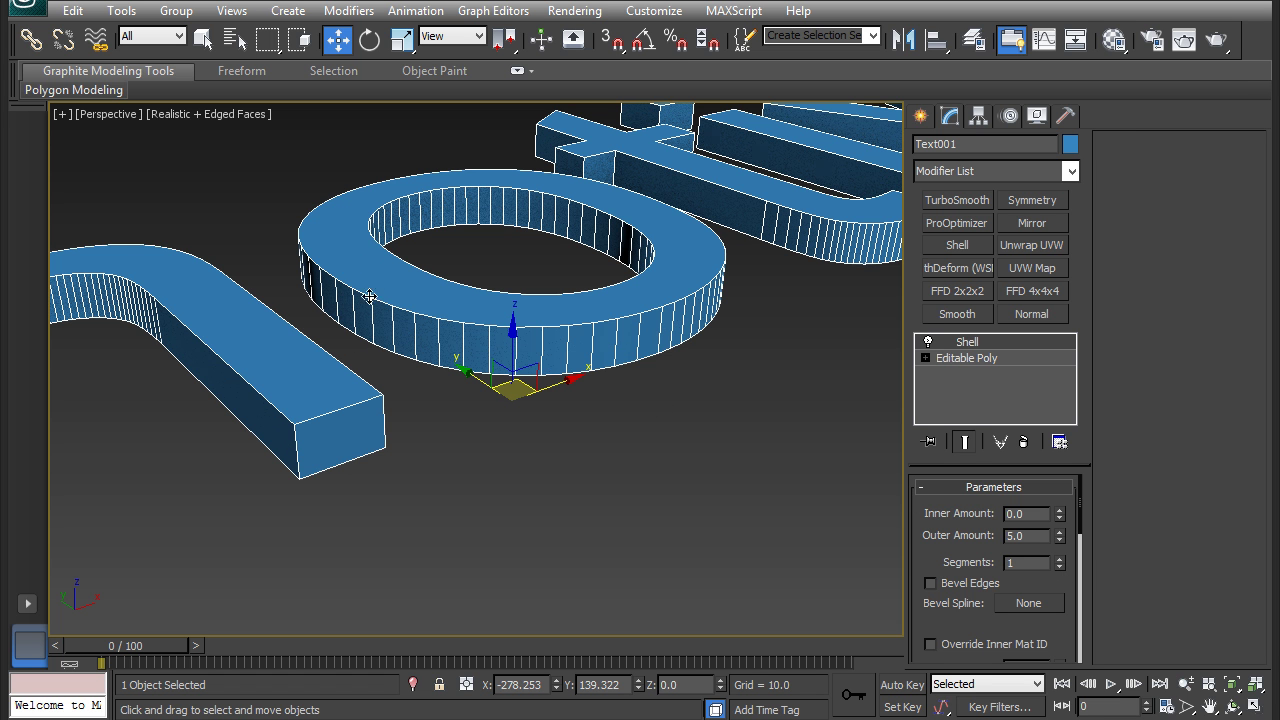
click(1060, 559)
middle_drag(562, 392, 632, 407)
scroll(632, 407, down, 5)
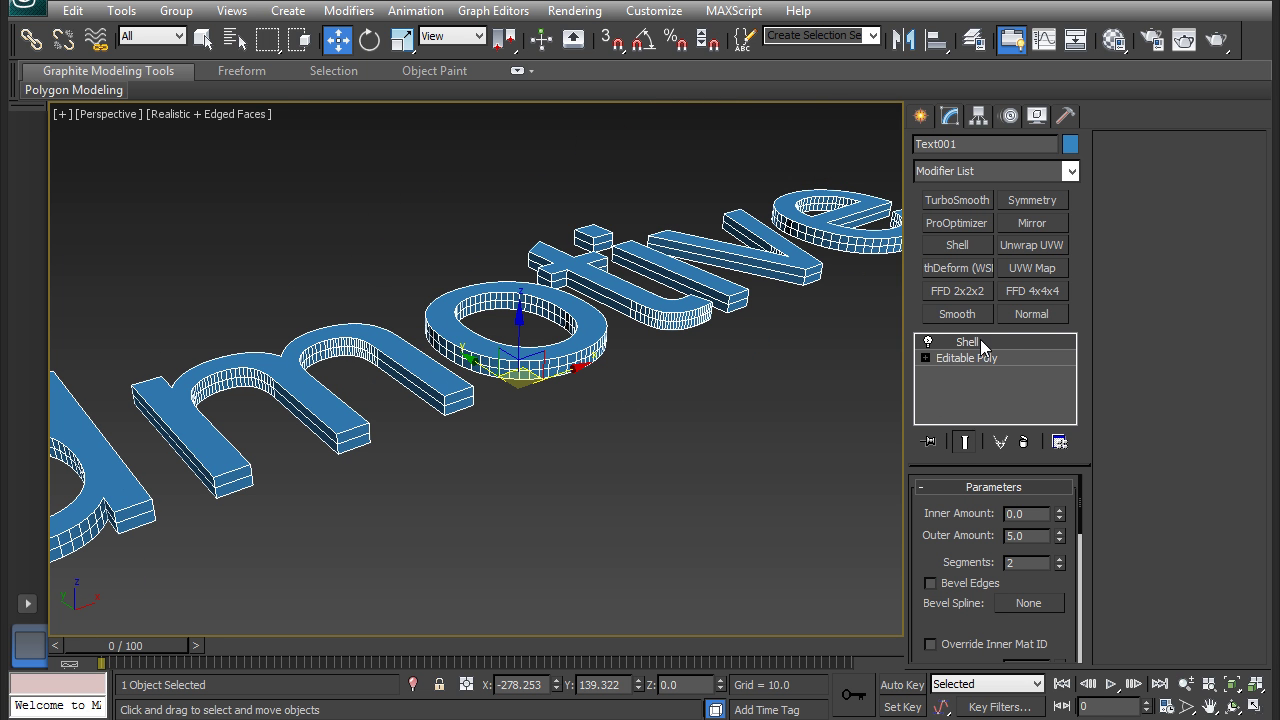
Delete the accidentally added second Shell modifier, leaving a single shell.
click(1071, 172)
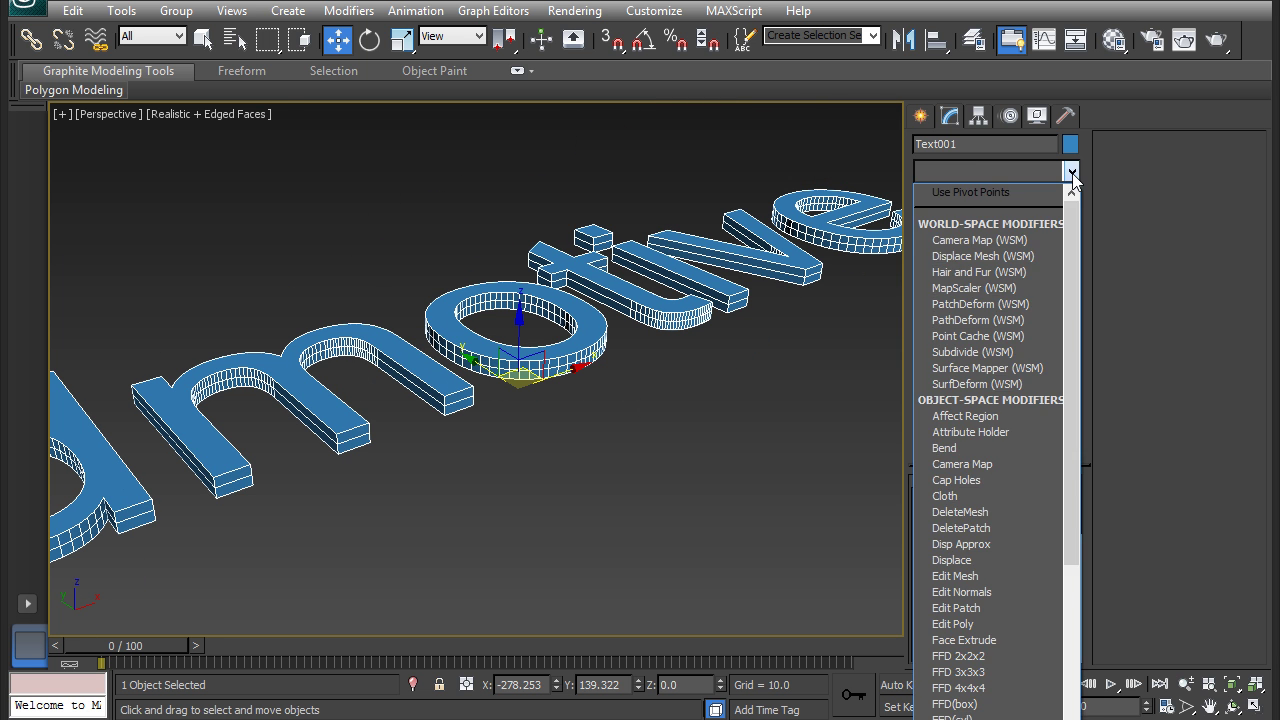
text(sh)
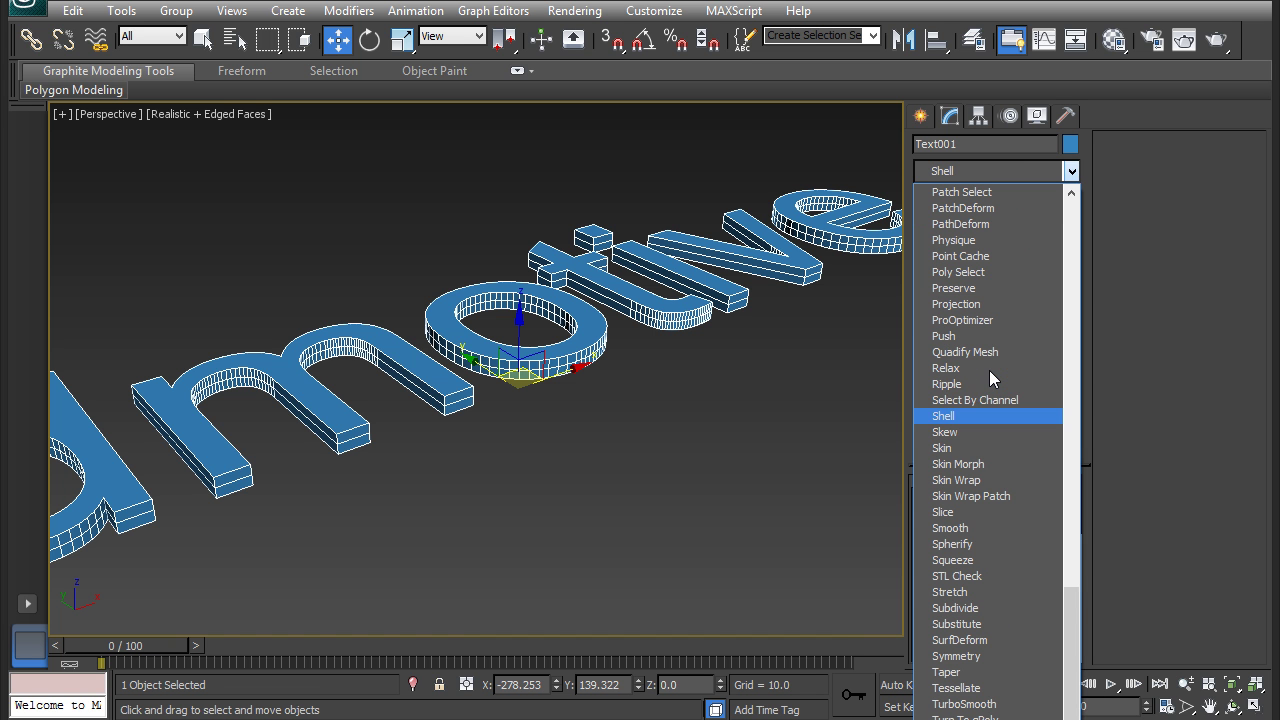
click(952, 425)
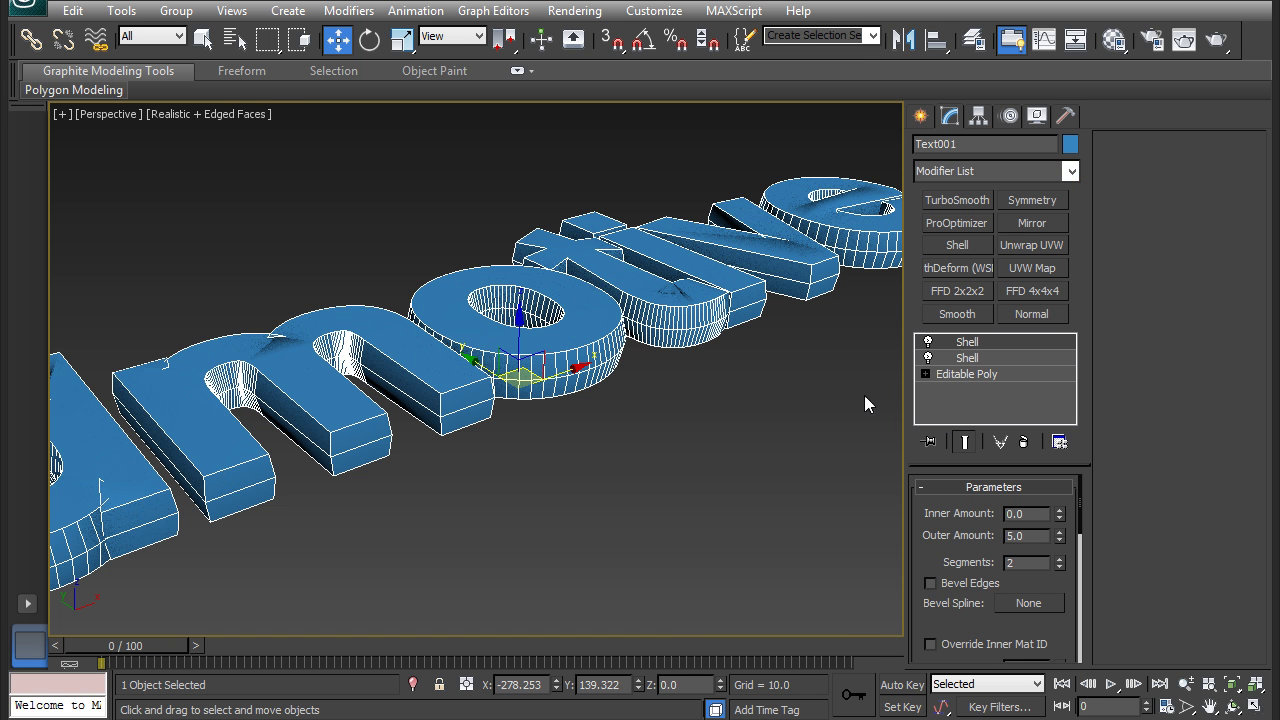
right_click(971, 344)
click(1018, 376)
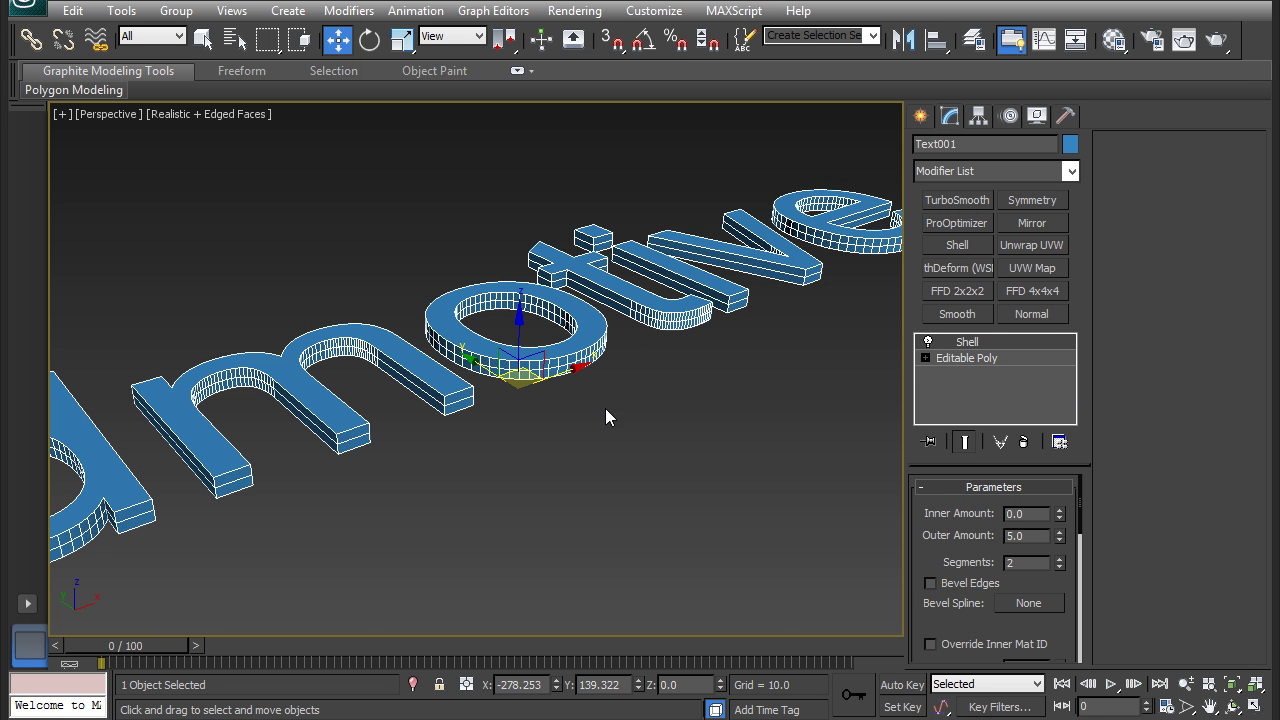
click(562, 421)
alt+middle_drag(562, 421, 311, 430)
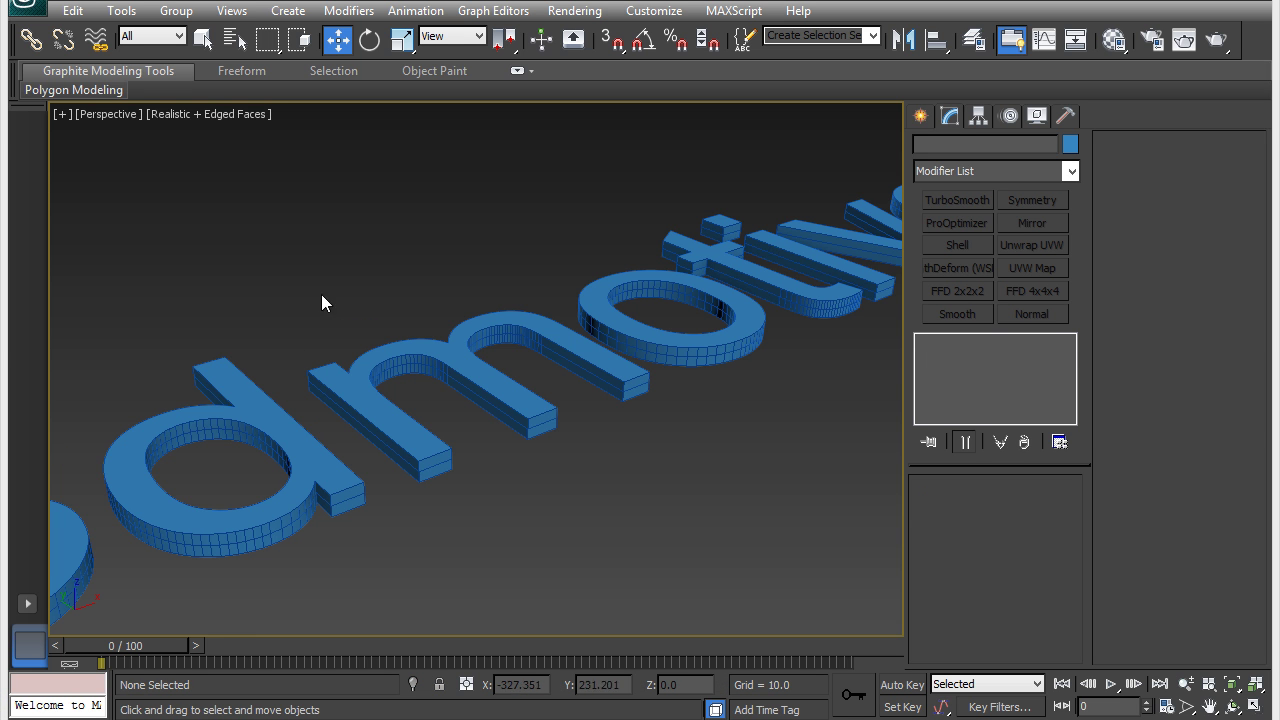
Create a small Standard Primitives box floating above the text.
click(920, 116)
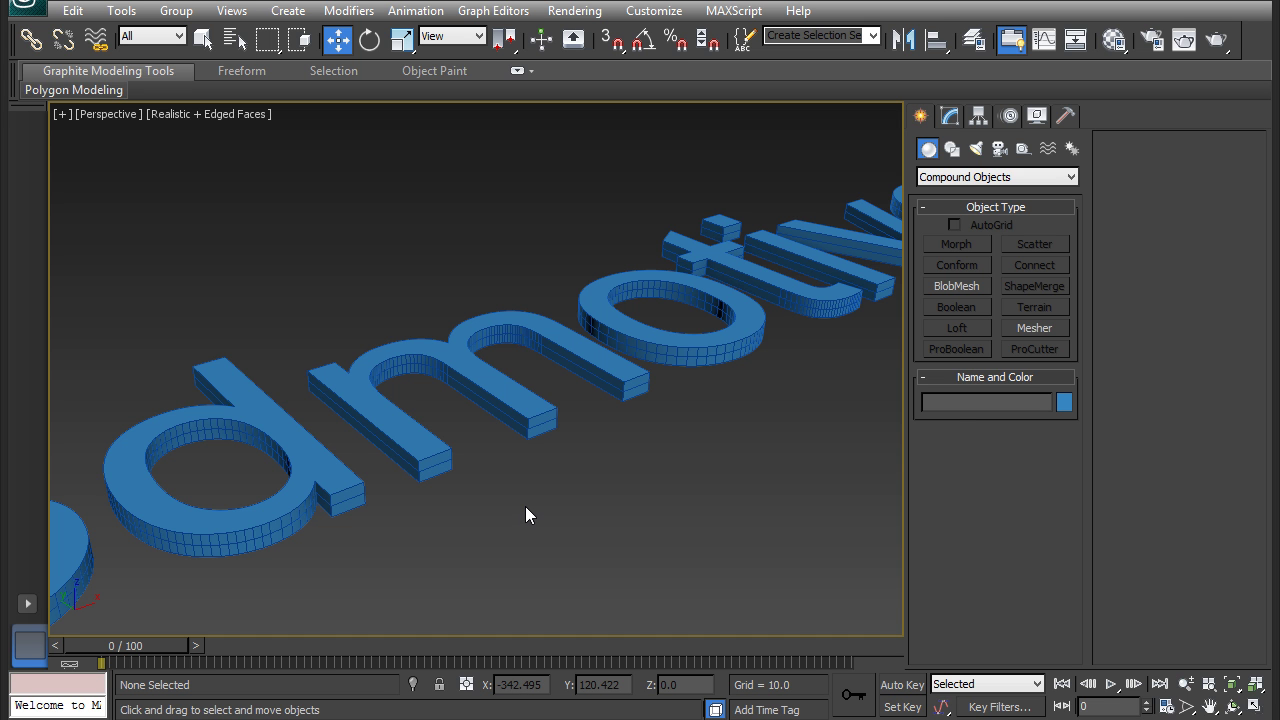
scroll(484, 469, down, 5)
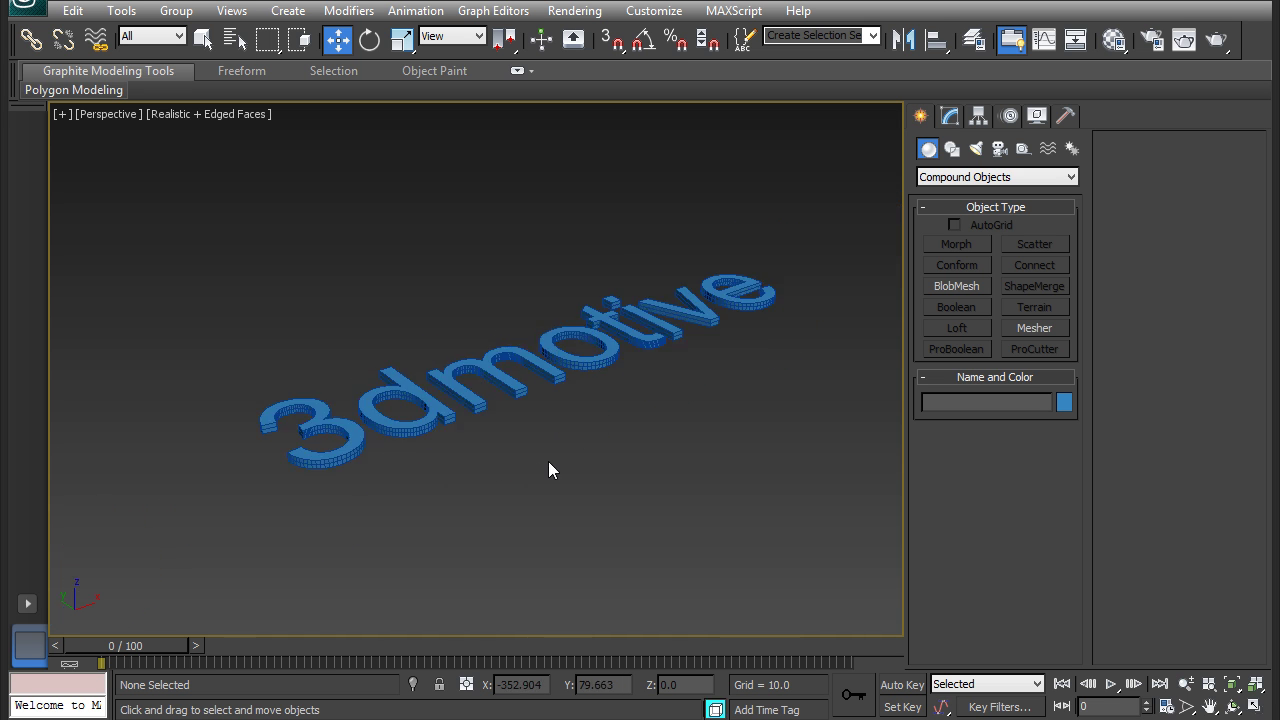
scroll(536, 451, up, 3)
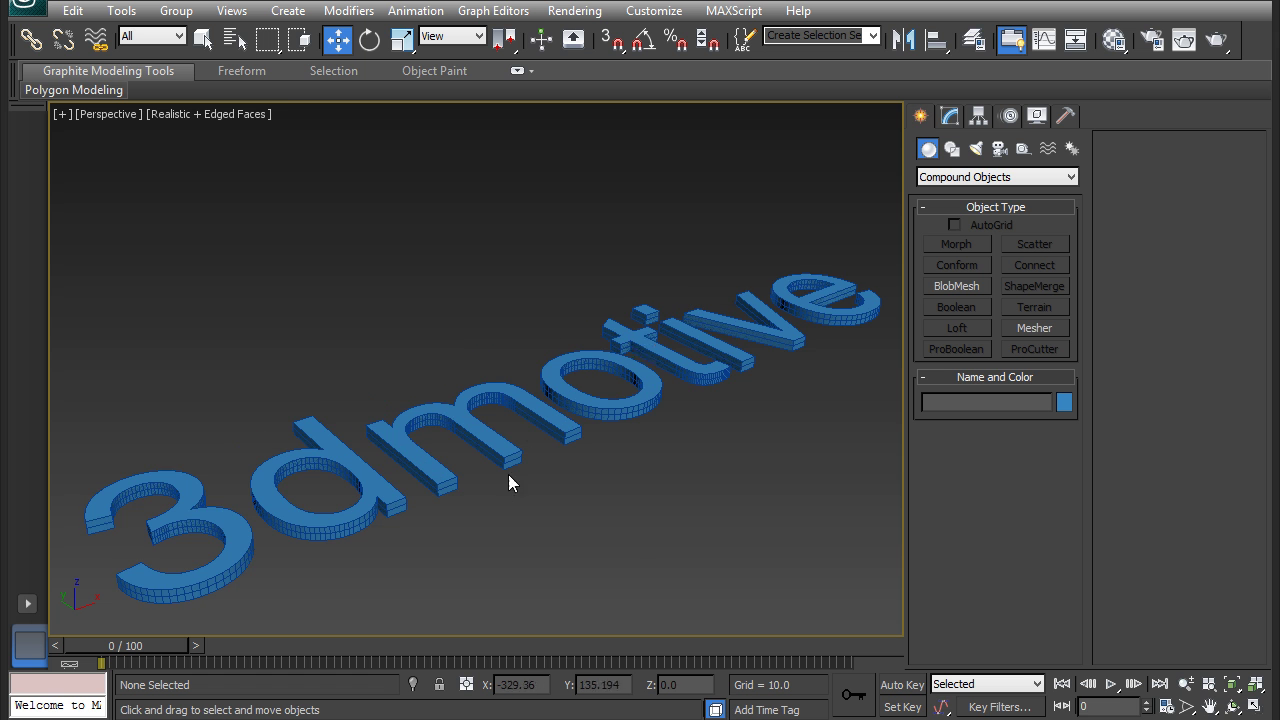
click(948, 179)
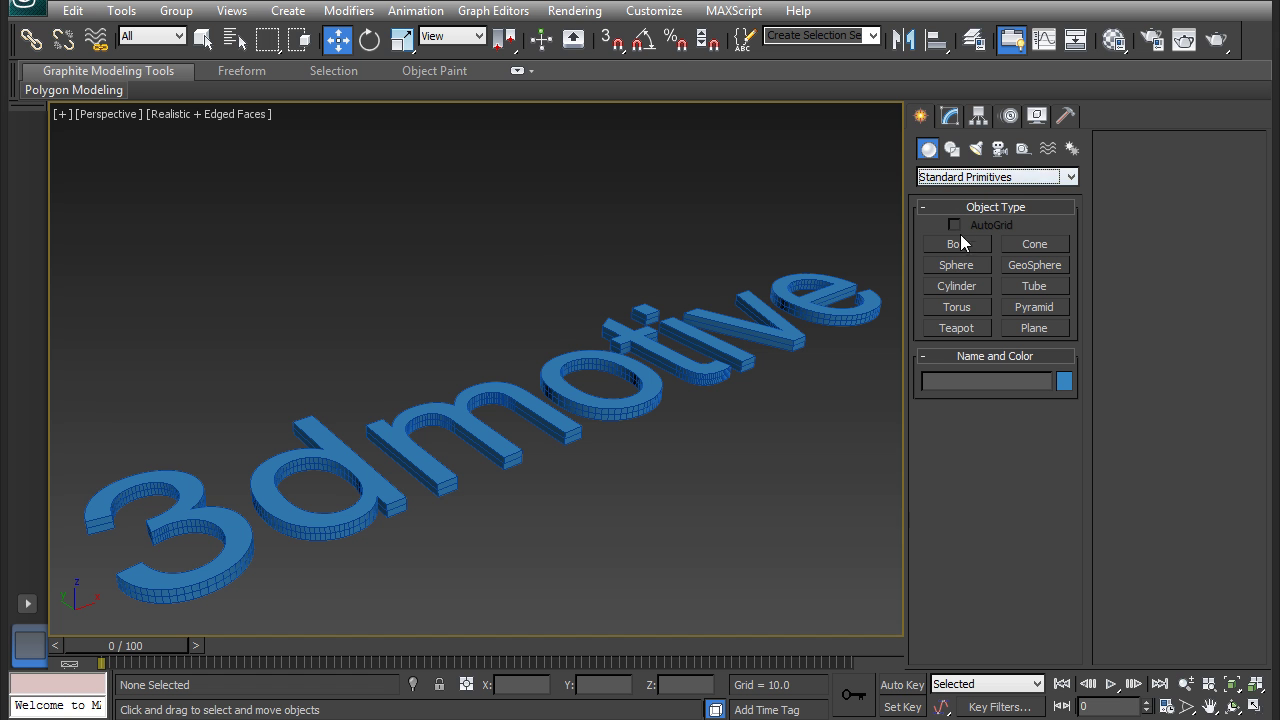
click(957, 250)
drag(418, 284, 470, 298)
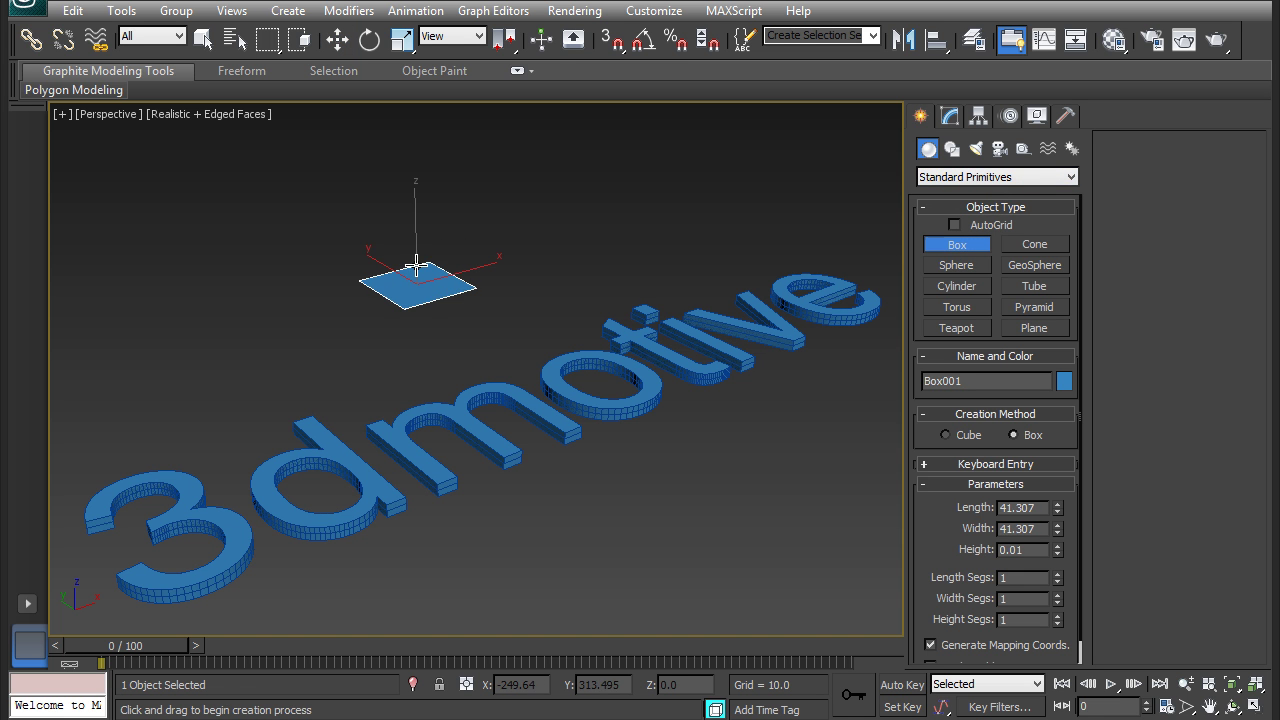
click(425, 201)
Reselect the 3dmotive text object.
key(w)
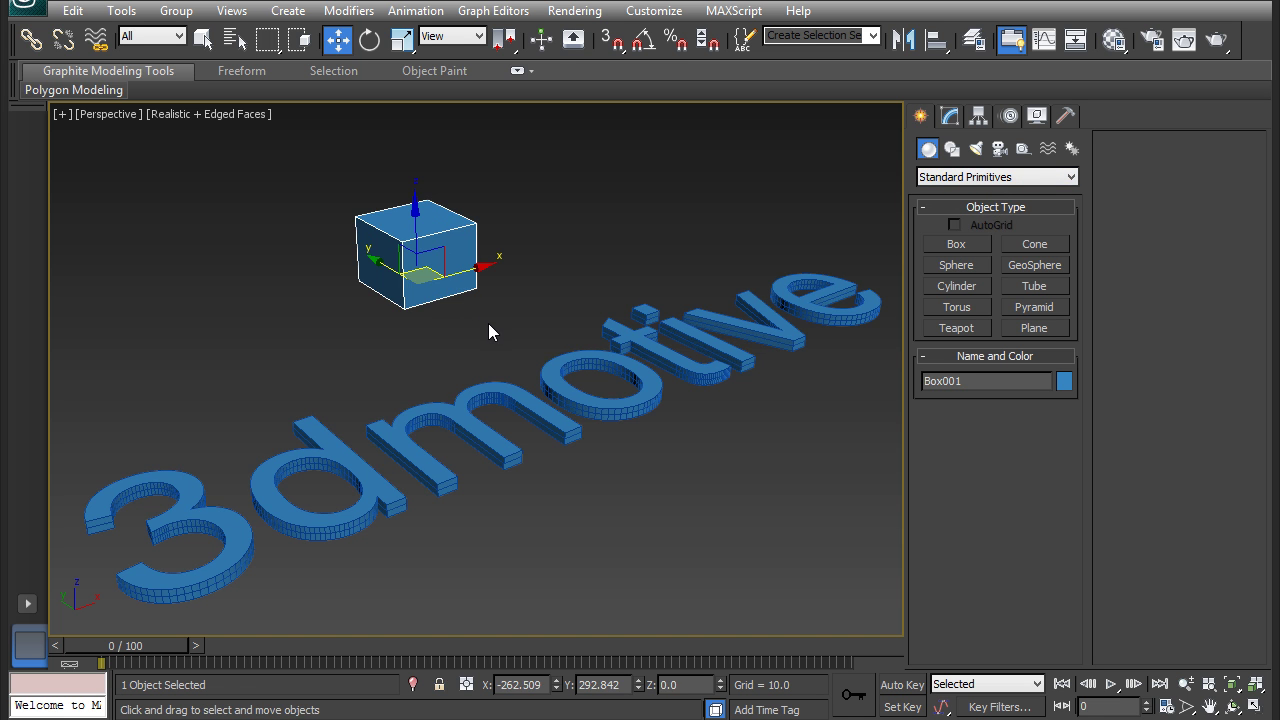
click(494, 388)
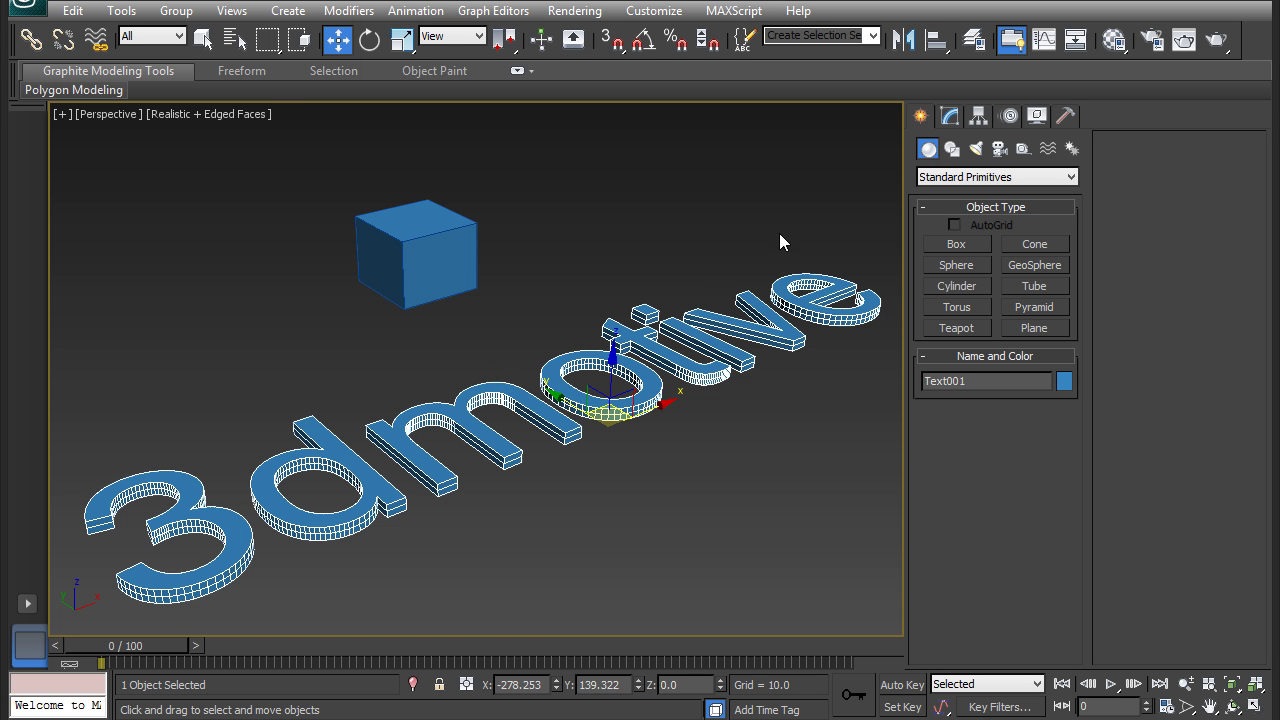
click(950, 178)
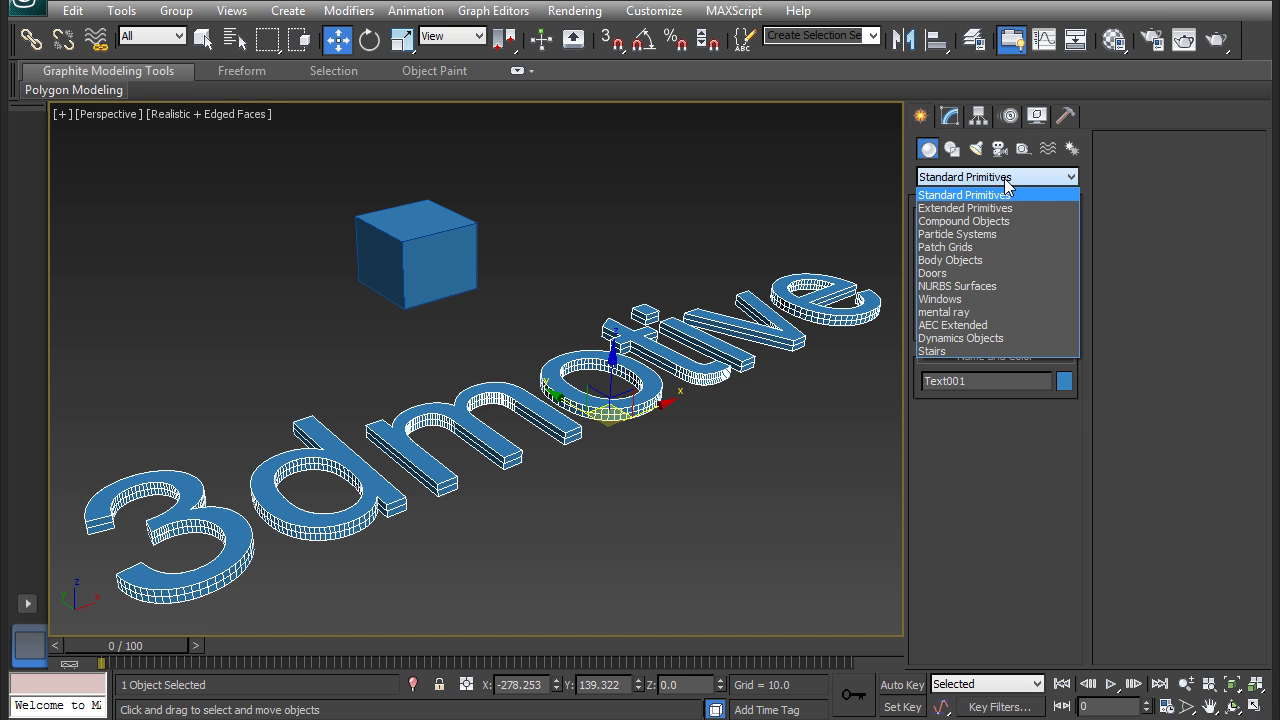
Make the text a ProBoolean compound object and pick the box as the subtracted operand.
click(977, 222)
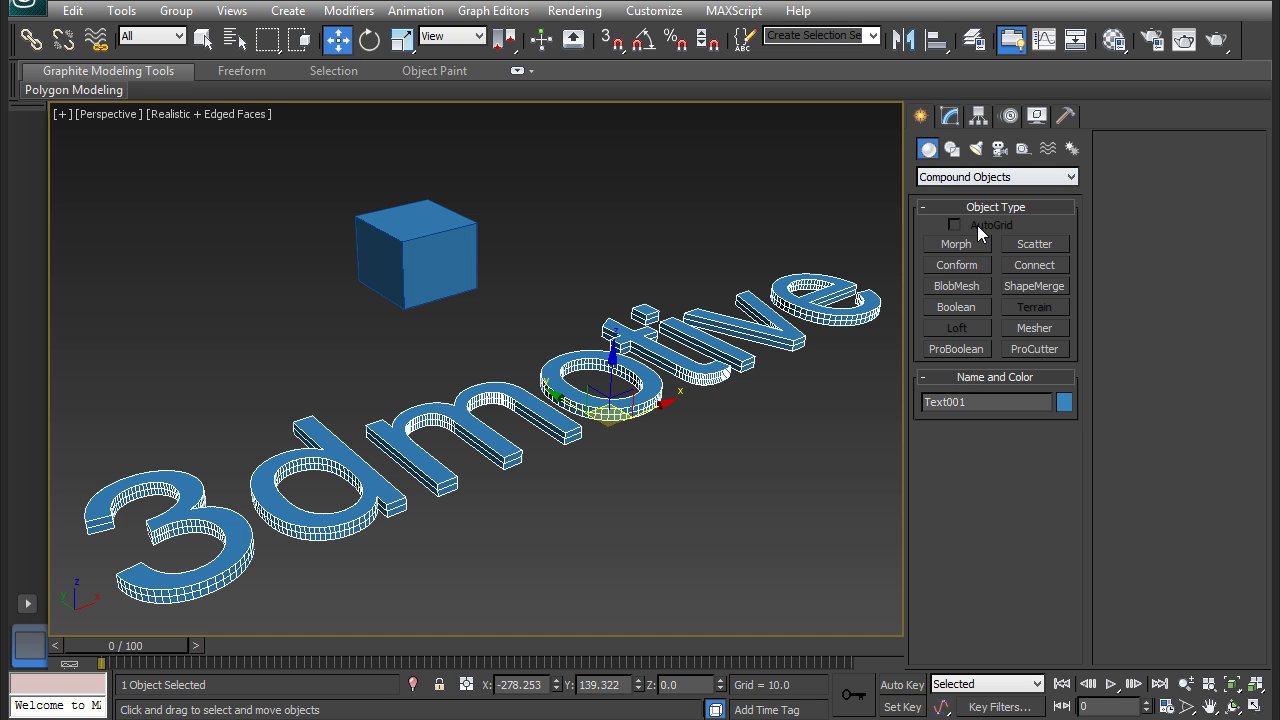
click(956, 349)
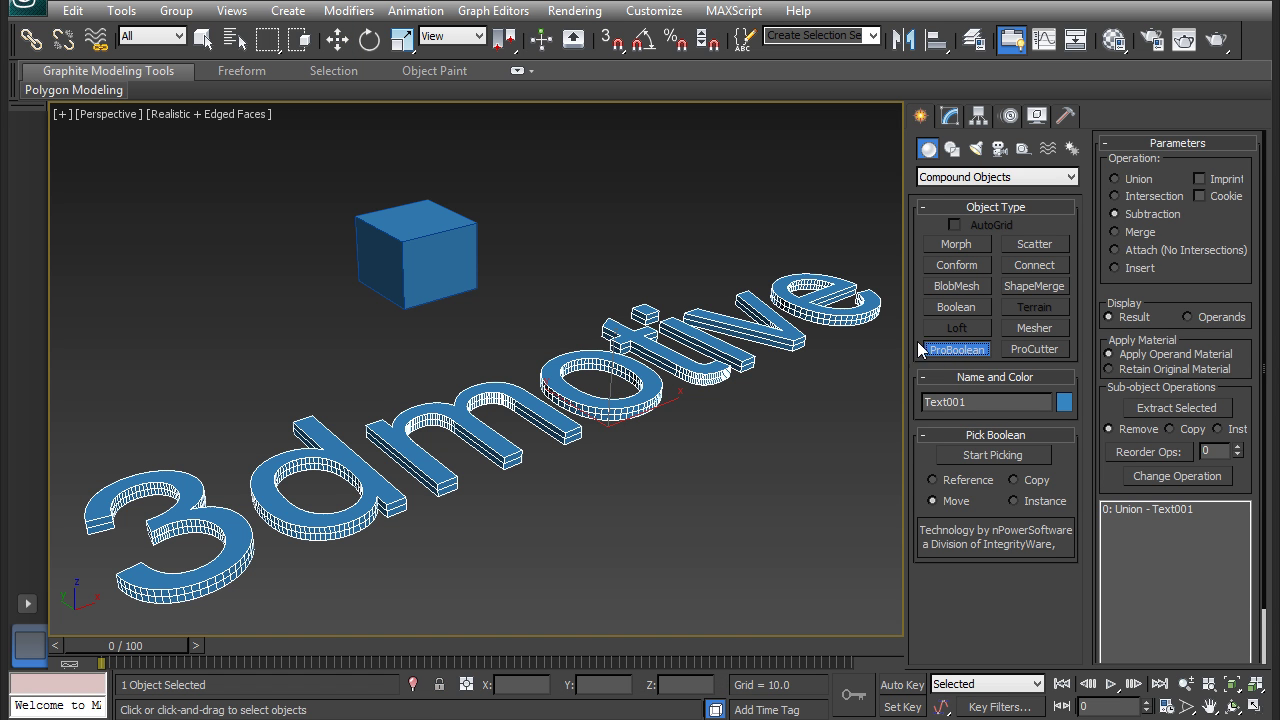
click(966, 455)
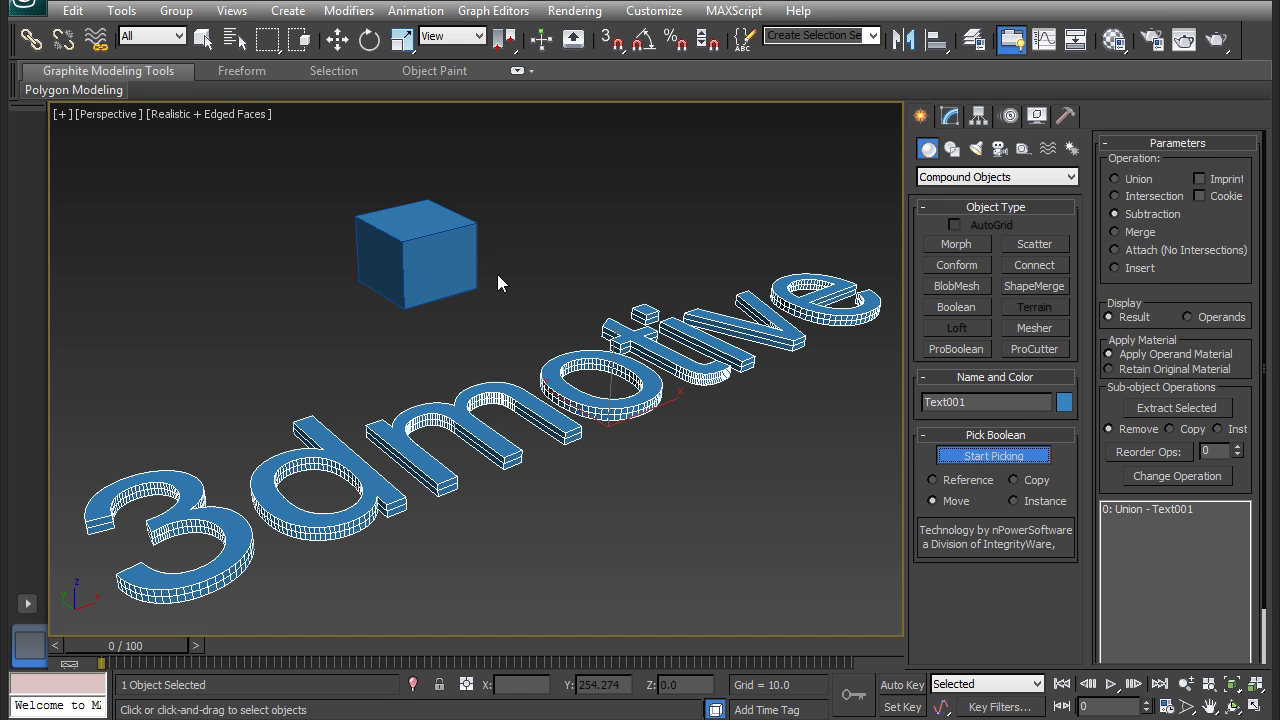
click(428, 249)
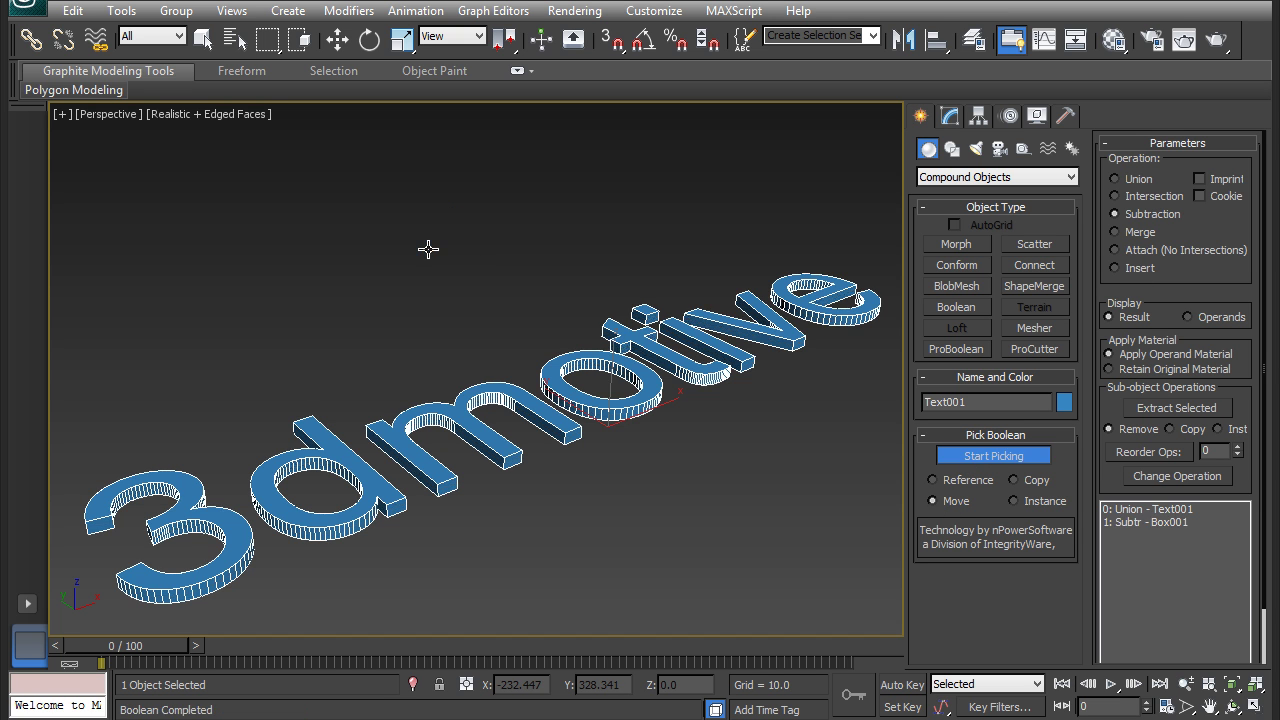
scroll(480, 257, up, 3)
mouse_move(601, 295)
middle_down()
mouse_move(557, 330)
mouse_move(645, 352)
middle_up()
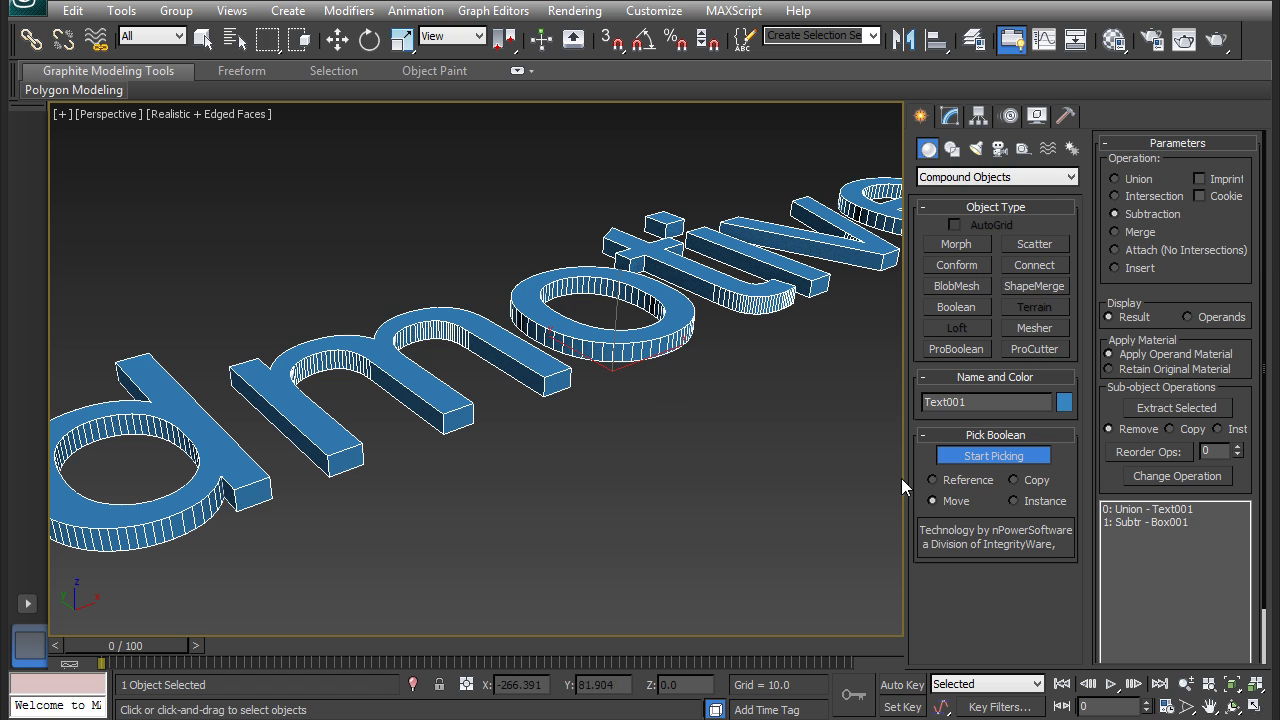
click(949, 115)
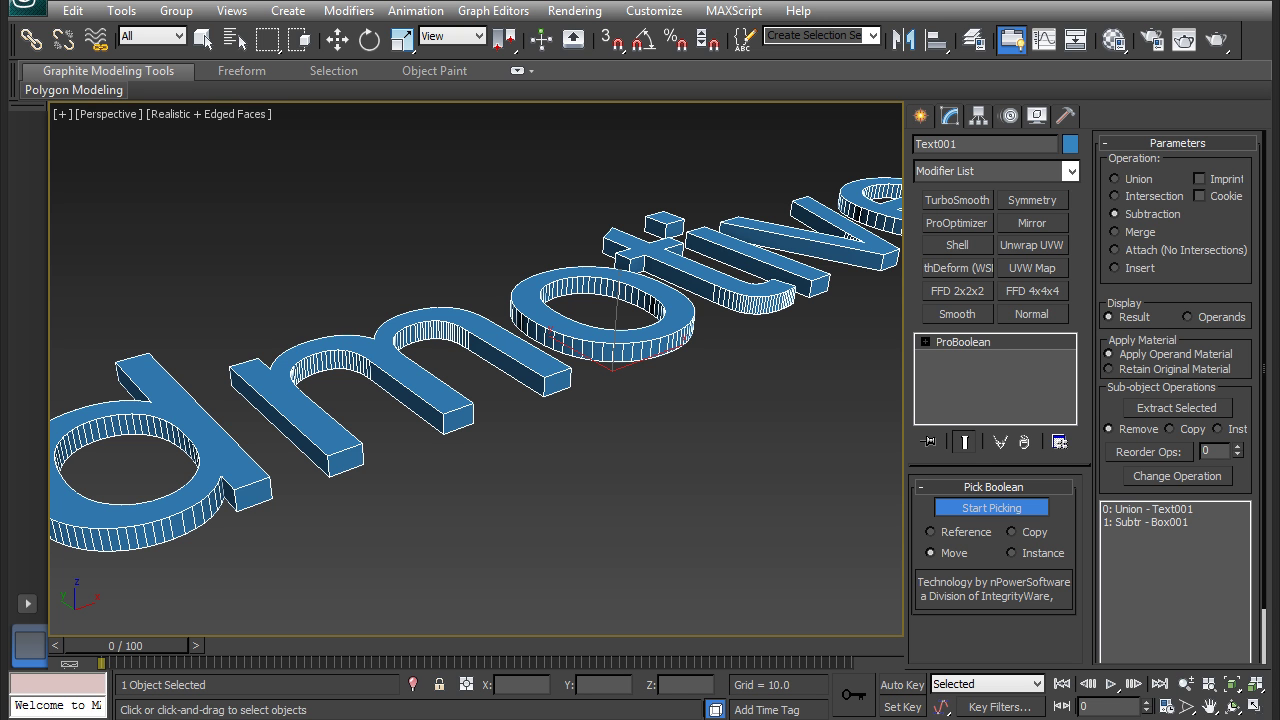
click(920, 115)
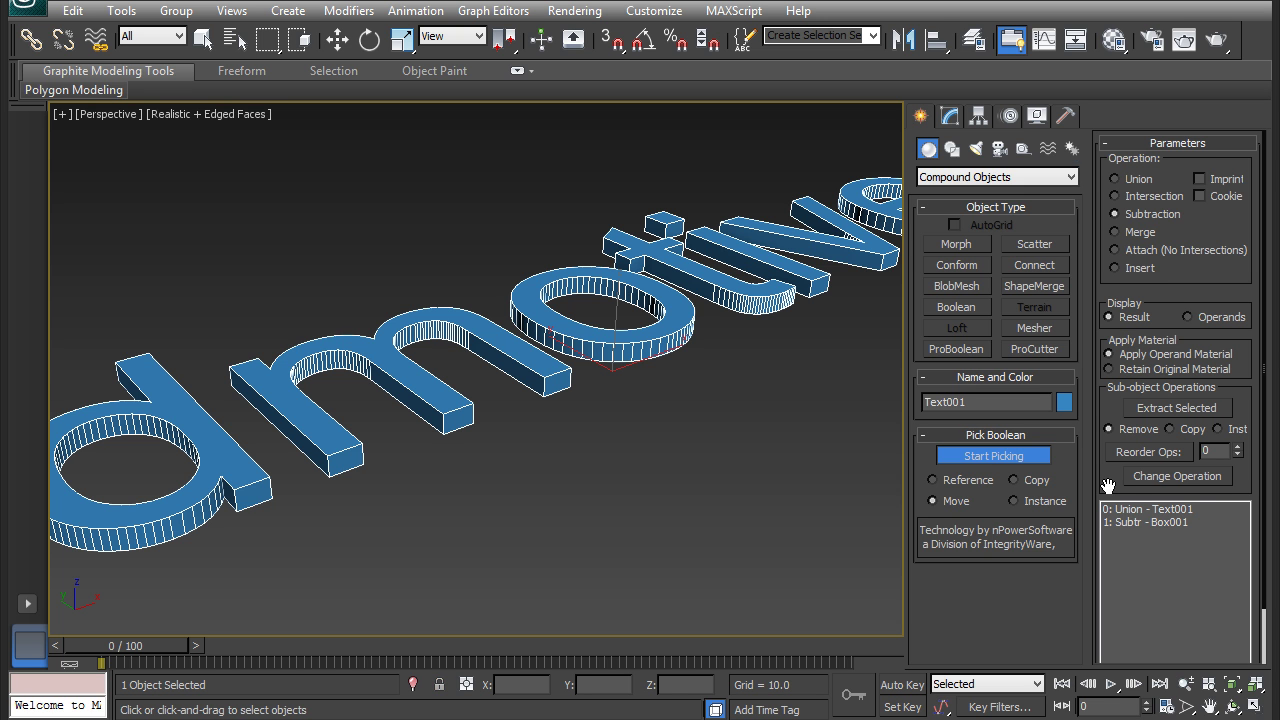
scroll(1175, 500, down, 2)
Enable Make Quadrilaterals in ProBoolean Advanced Options with Quad Size % 0.4.
click(1129, 651)
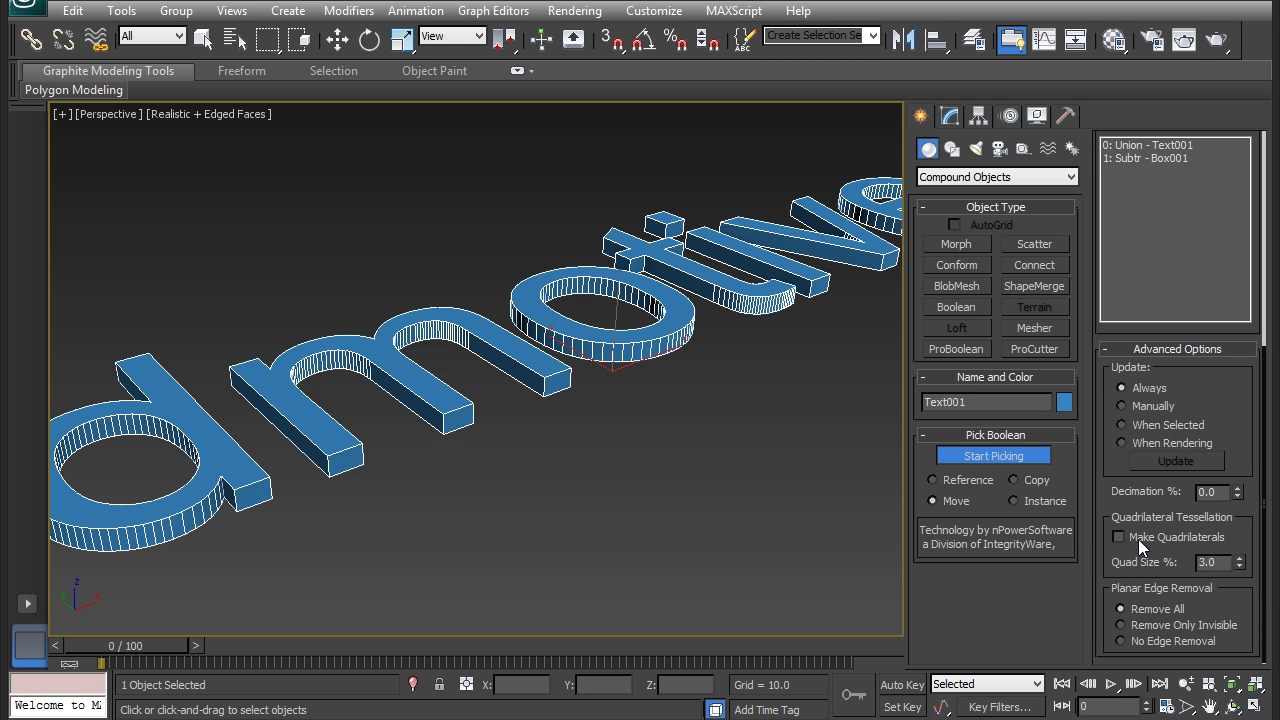
double_click(1222, 563)
text(.4)
key(Return)
click(1142, 537)
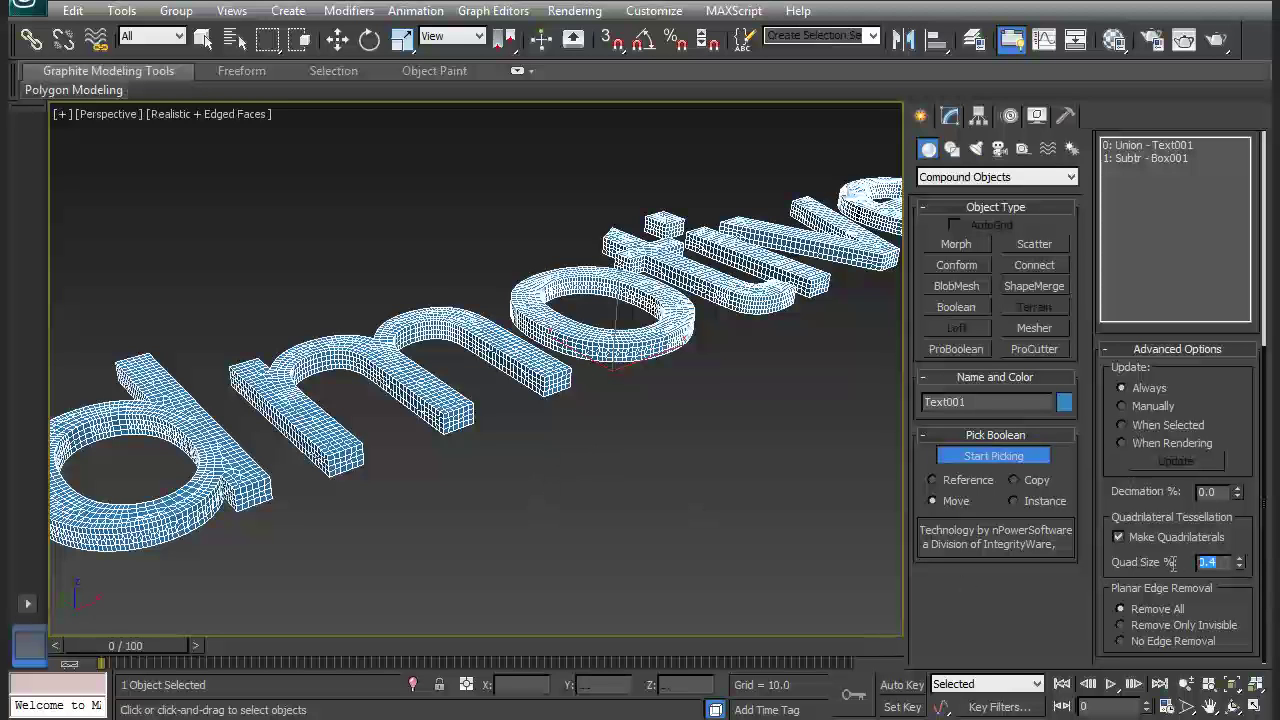
text(0.4)
key(Return)
Compare quad sizes 2 and 1, then settle back on 0.4.
text(0.4)
key(Return)
text(2)
key(Return)
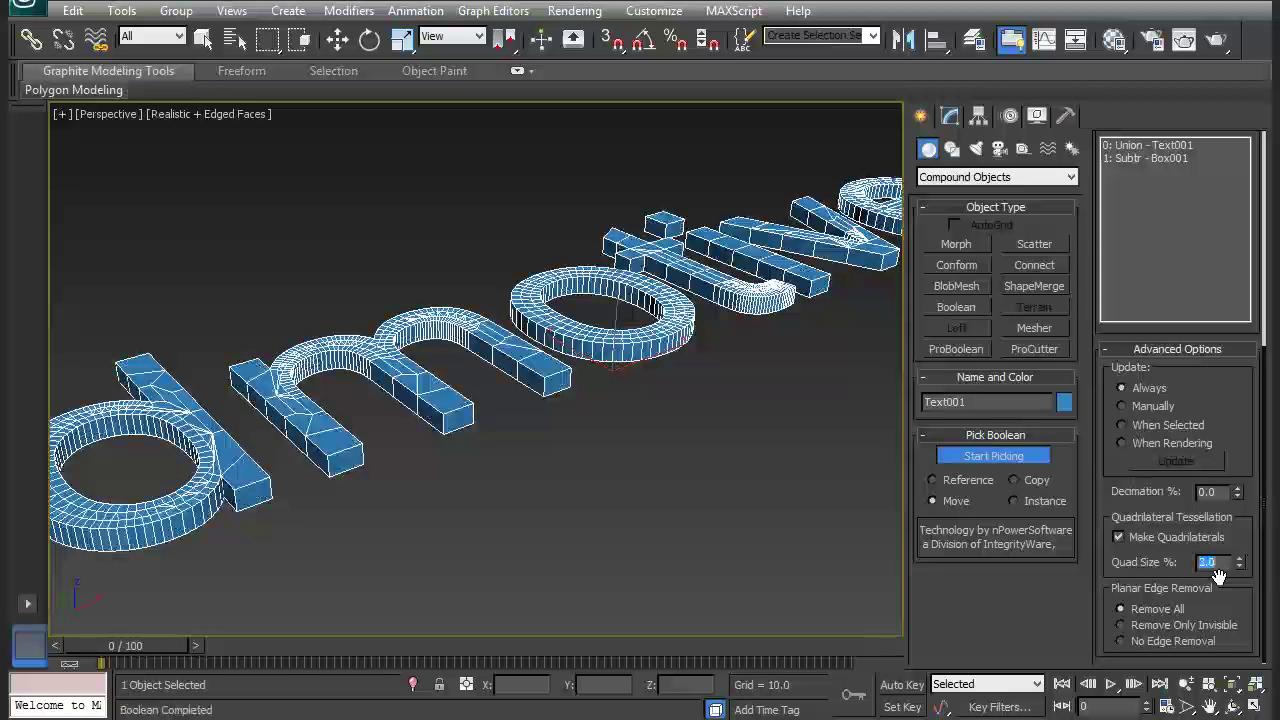
text(1)
key(Return)
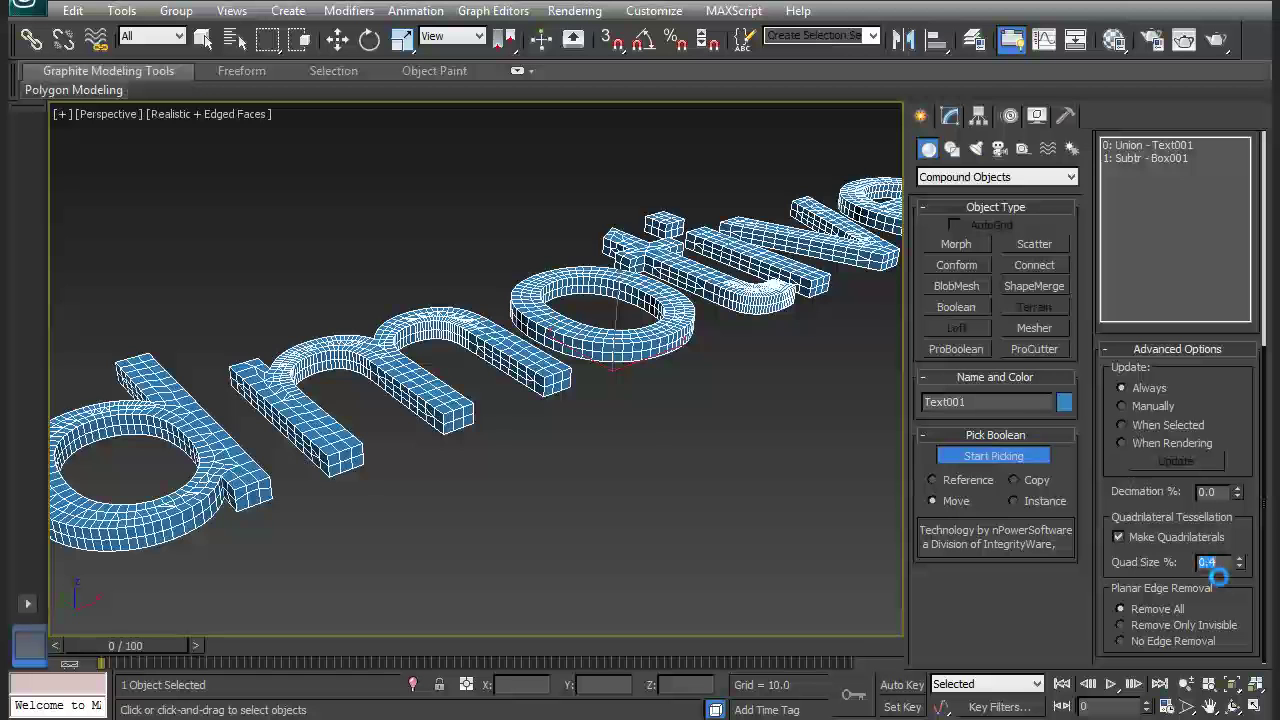
key(Return)
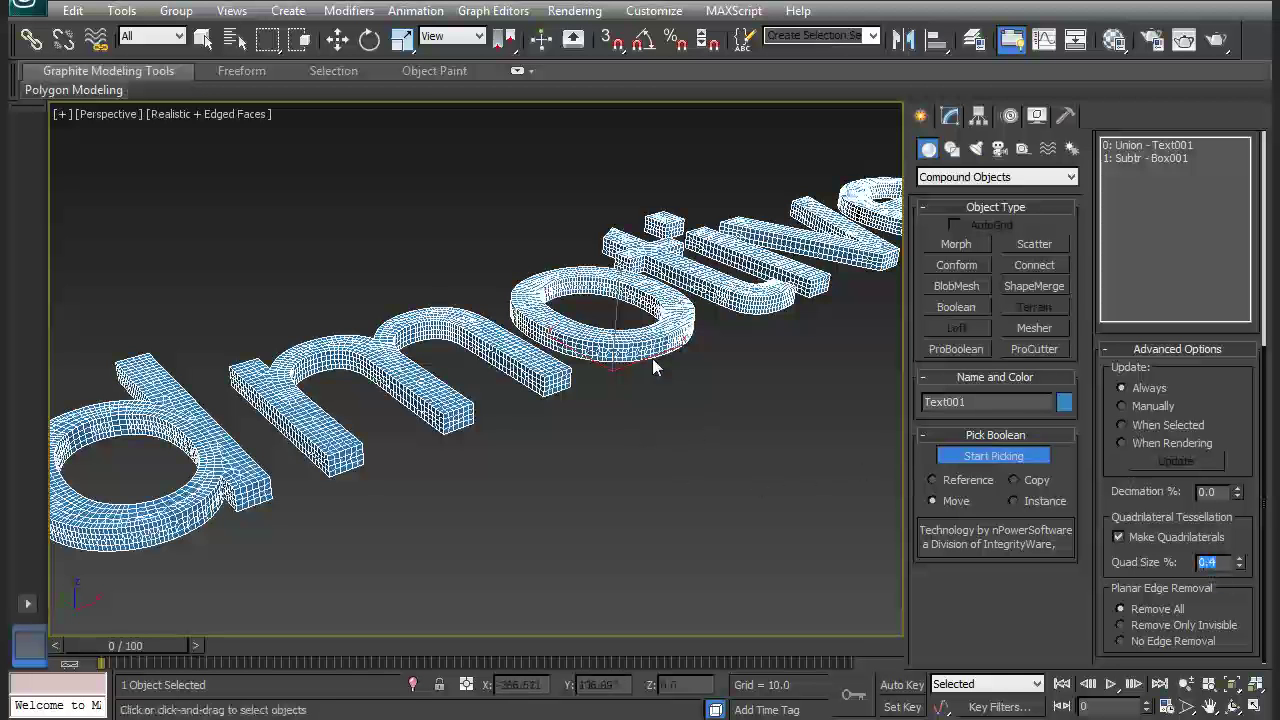
Convert the ProBoolean text to an Editable Poly.
key(w)
right_click(594, 343)
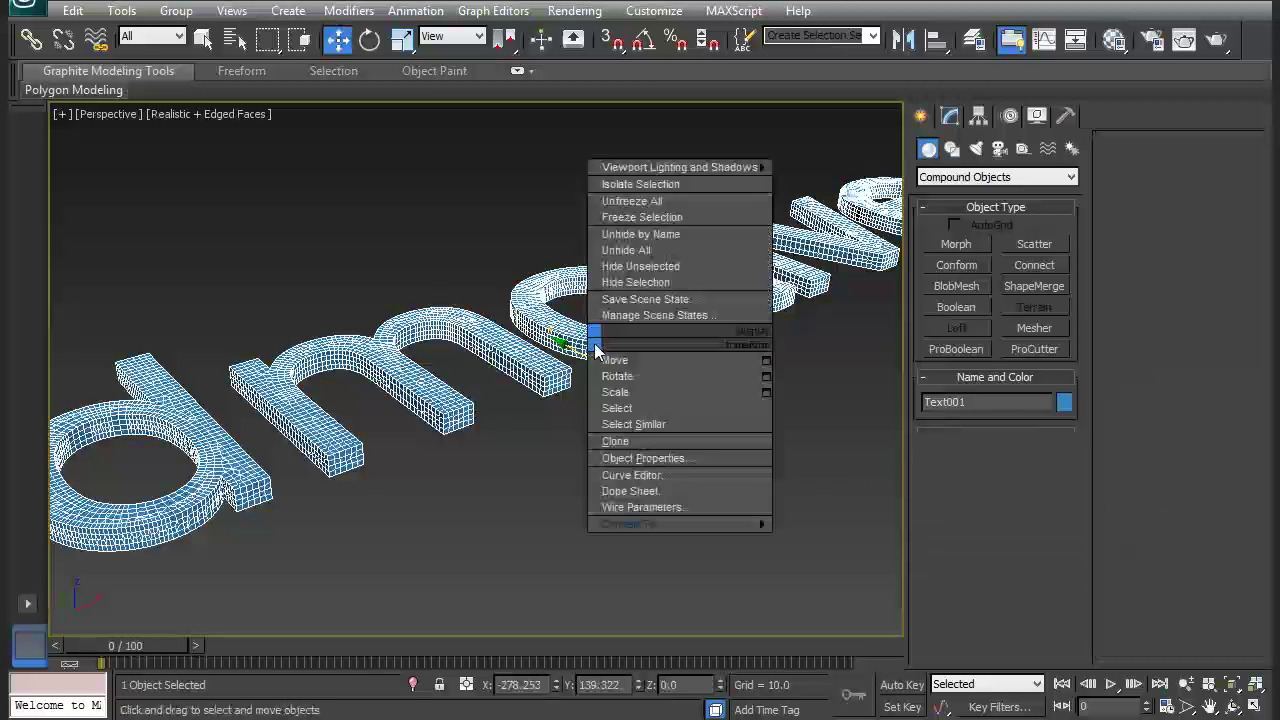
click(550, 541)
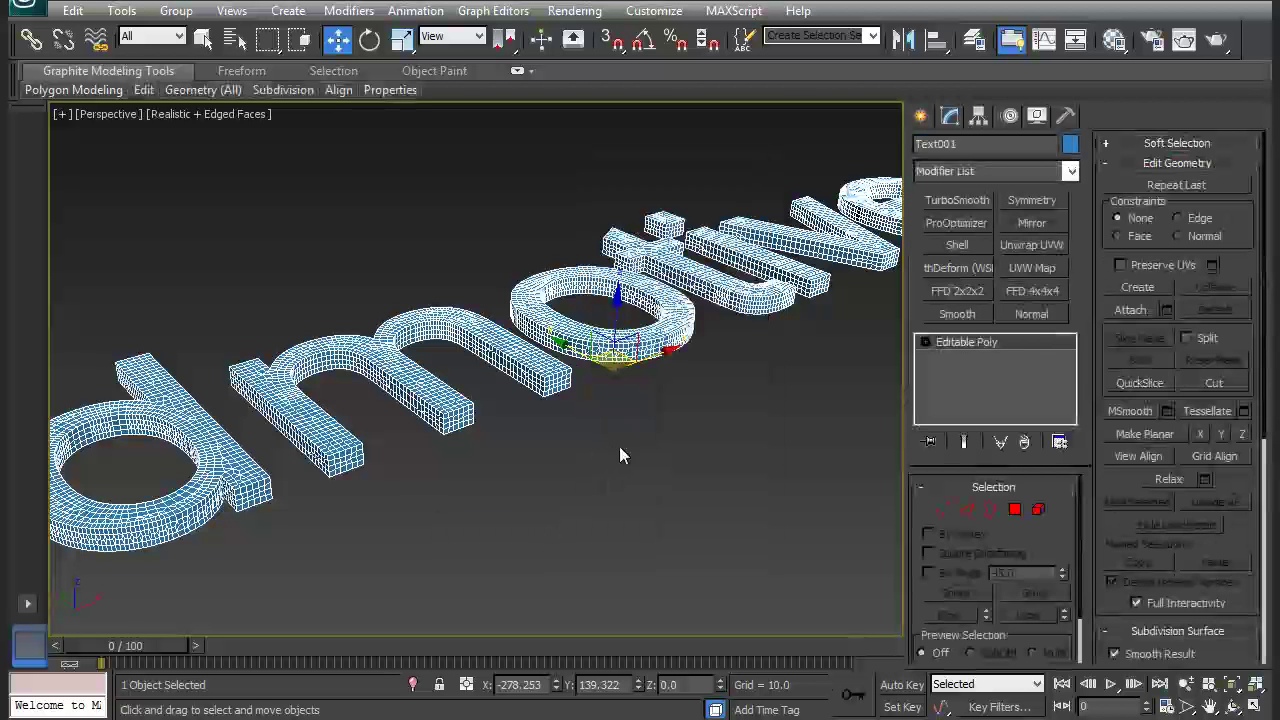
click(607, 405)
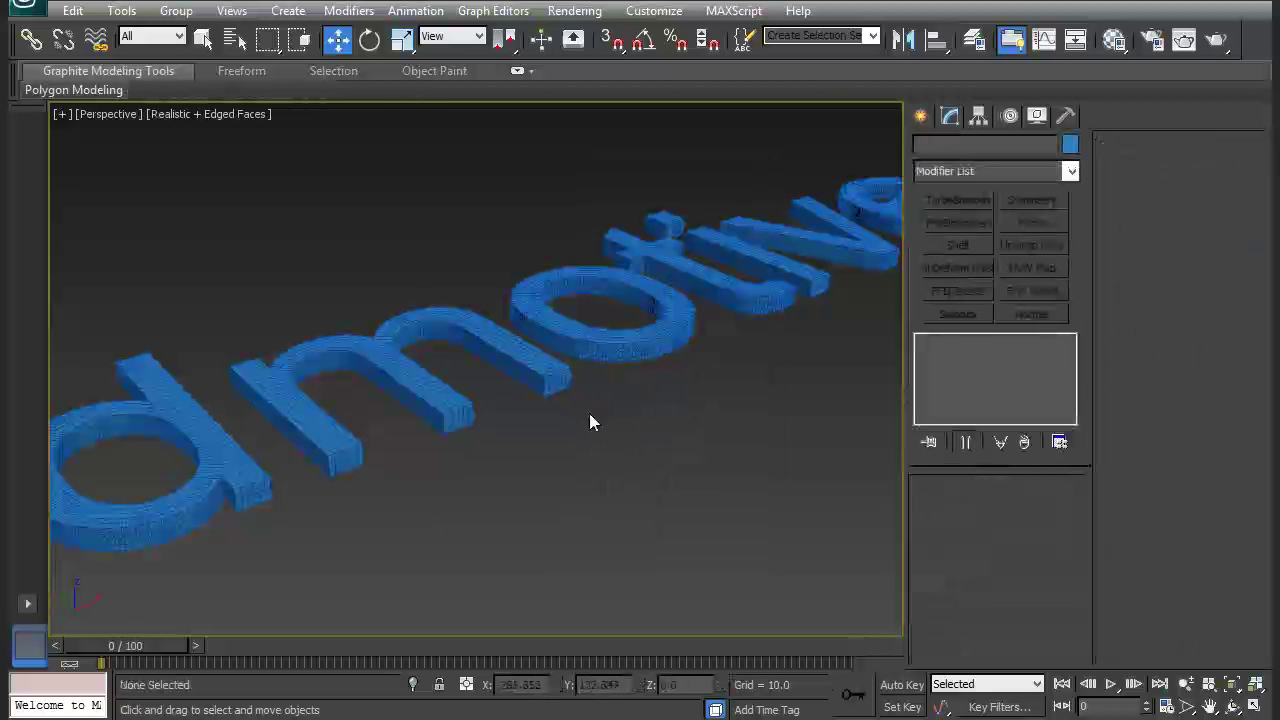
Zoom in on the 'm' to inspect the even quad grid.
mouse_move(589, 421)
alt+middle_down()
mouse_move(246, 277)
mouse_move(268, 310)
mouse_move(343, 280)
alt+middle_up()
scroll(343, 280, up, 5)
mouse_move(451, 223)
alt+middle_down()
mouse_move(489, 303)
mouse_move(477, 268)
mouse_move(523, 246)
alt+middle_up()
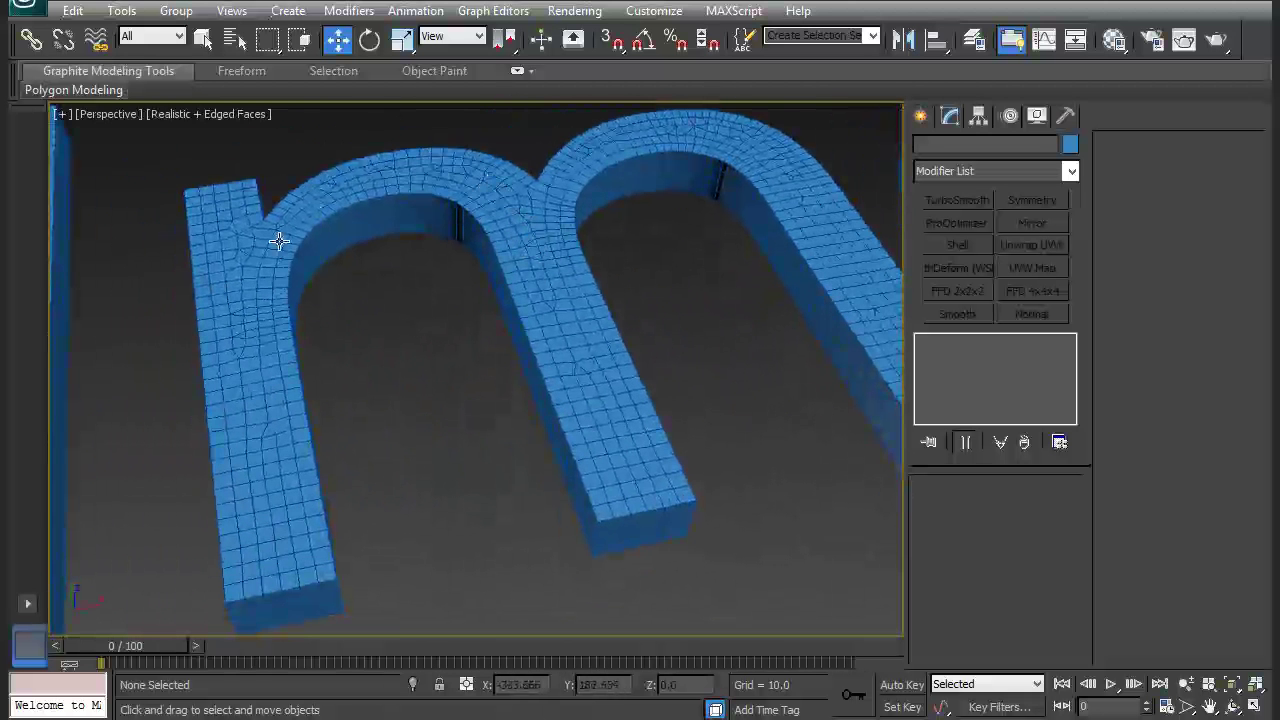
scroll(296, 362, up, 5)
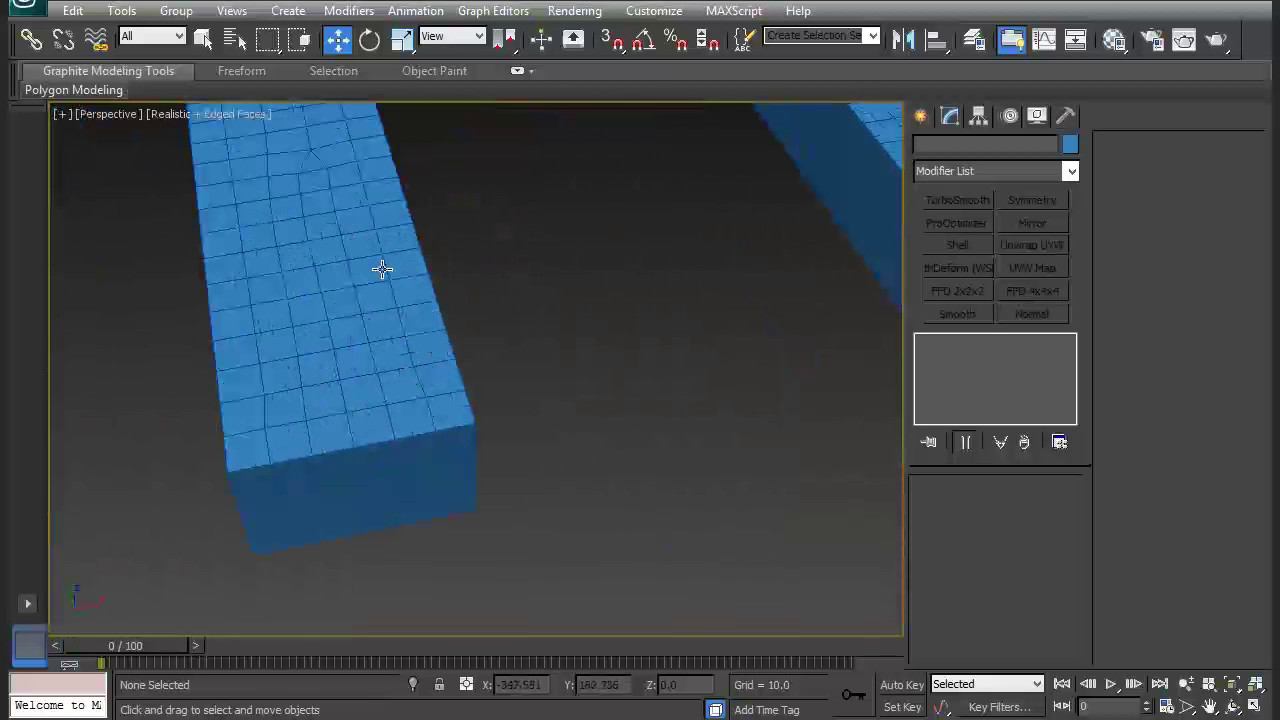
scroll(417, 297, up, 2)
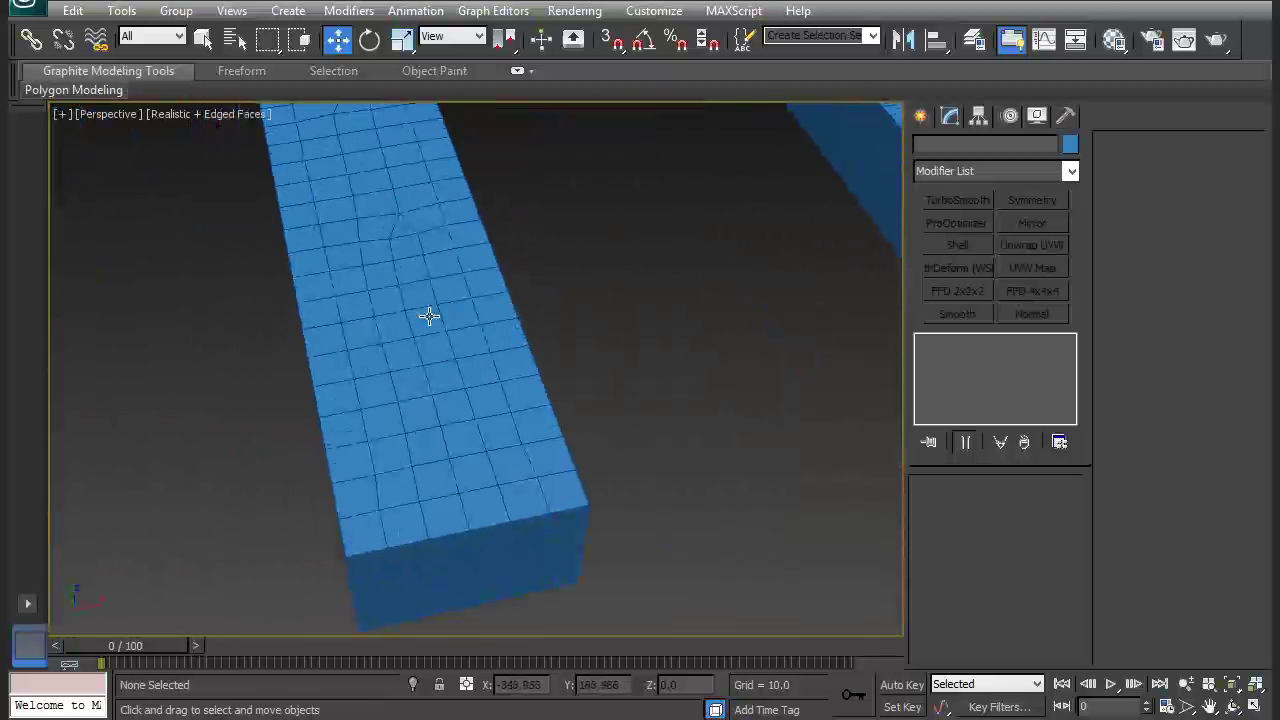
scroll(436, 326, down, 4)
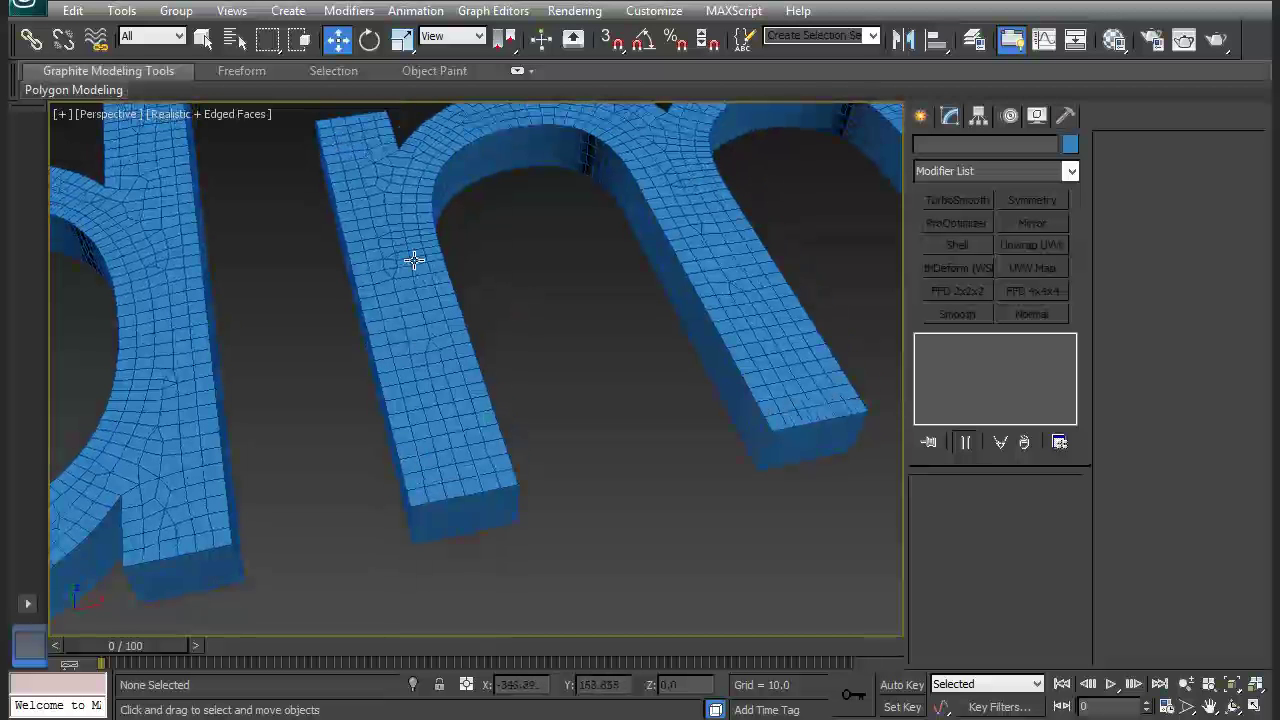
Select the 3dmotive Editable Poly mesh and zoom back out.
click(676, 211)
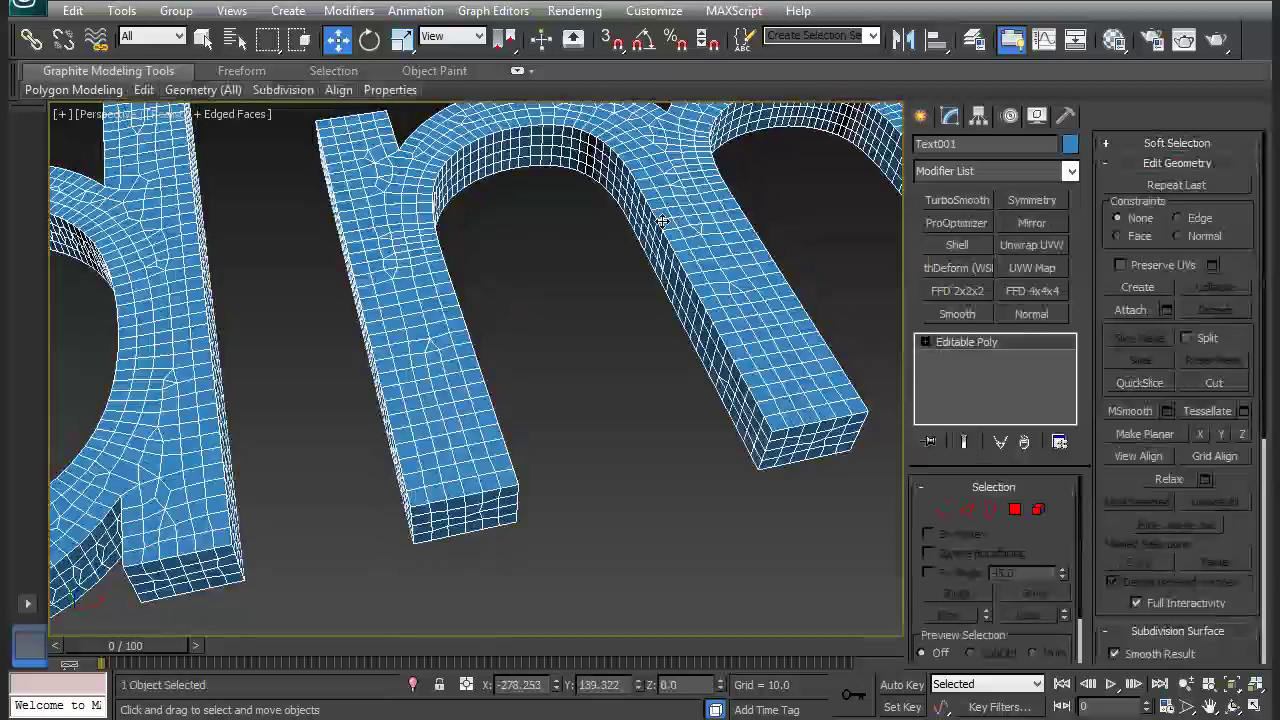
scroll(514, 300, down, 3)
scroll(514, 300, up, 1)
scroll(510, 312, up, 2)
scroll(510, 312, down, 1)
scroll(552, 323, down, 2)
scroll(494, 289, down, 1)
scroll(525, 344, up, 2)
scroll(525, 344, down, 2)
scroll(517, 346, down, 1)
scroll(617, 310, up, 3)
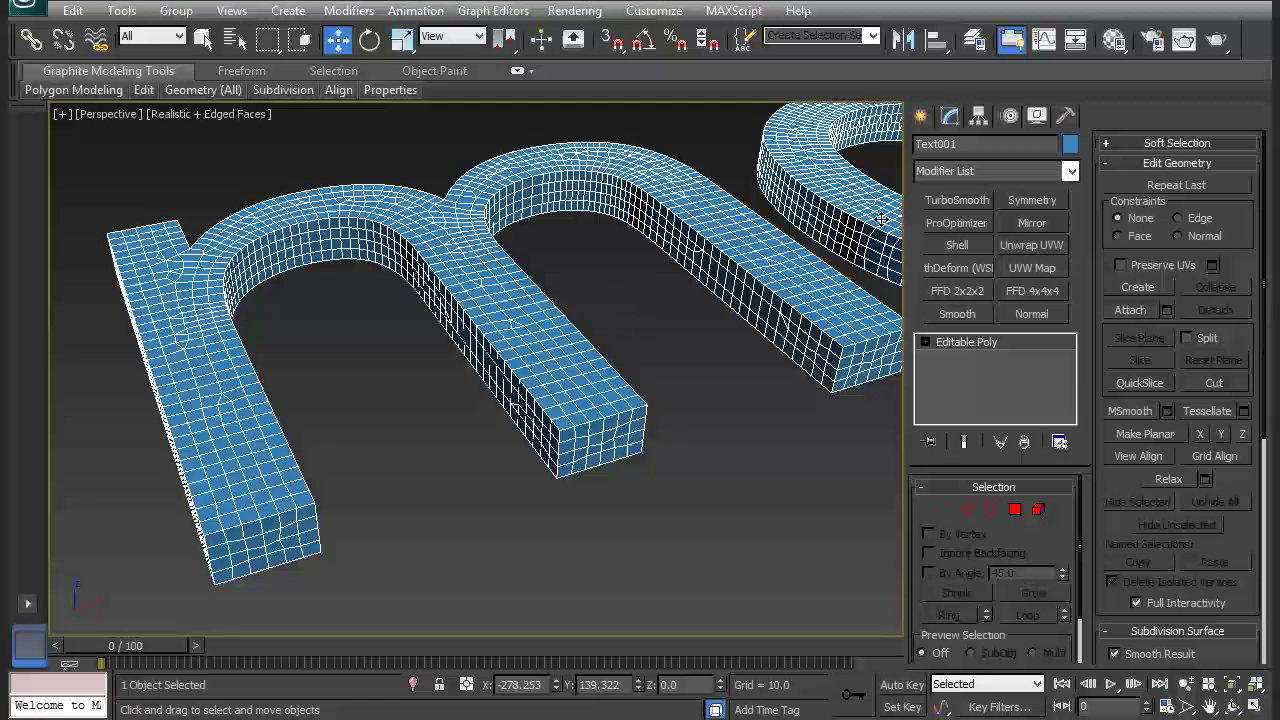
Add TurboSmooth to the mesh with 2 iterations and Isoline Display on.
click(959, 201)
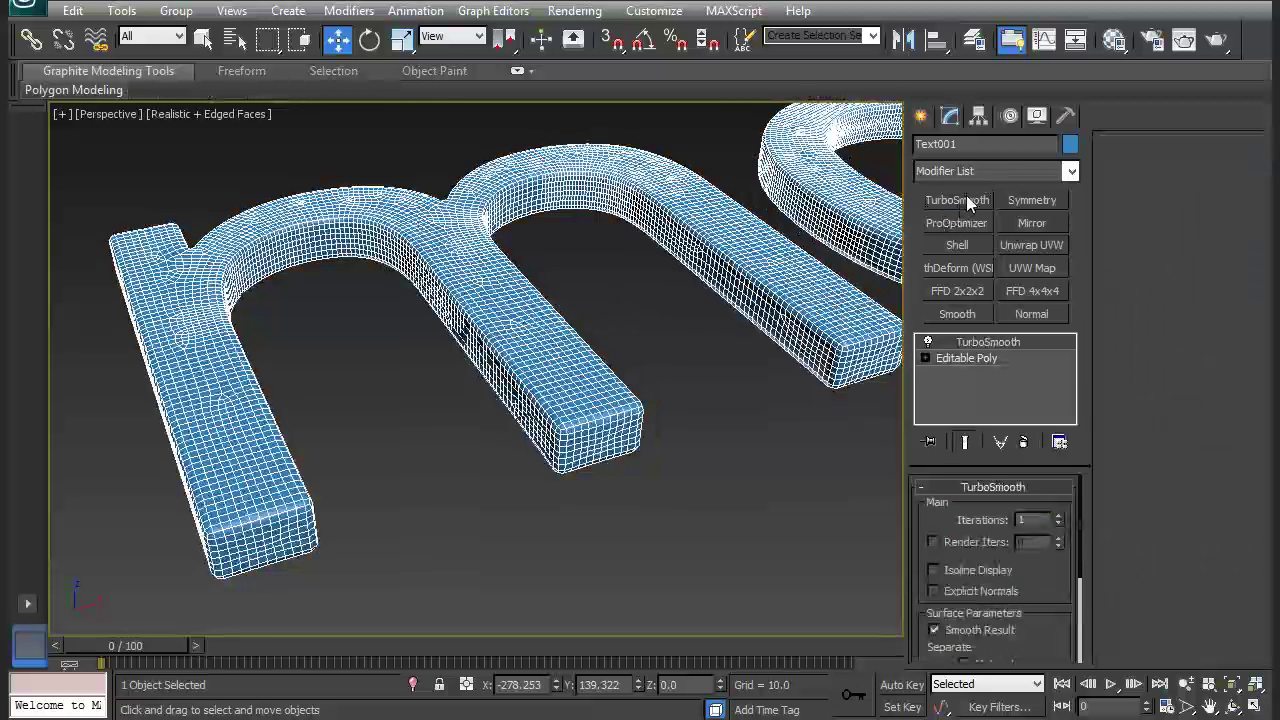
click(1021, 171)
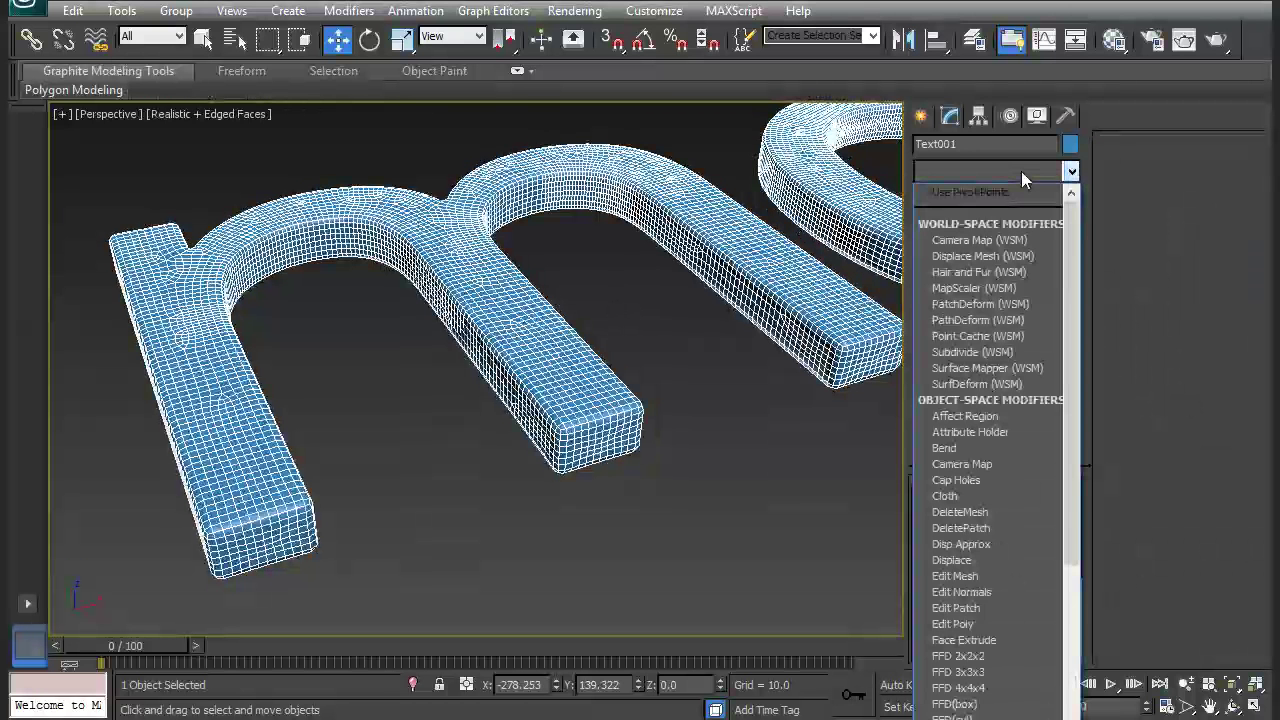
key(t)
key(u)
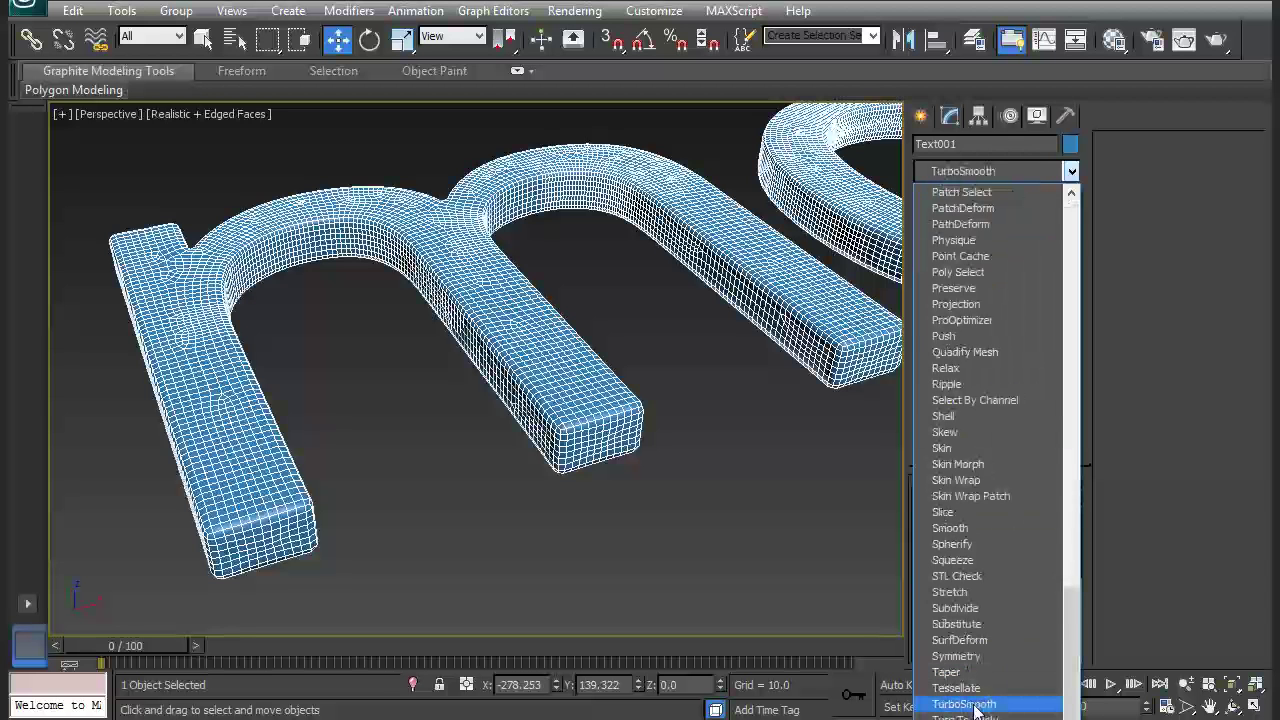
click(694, 517)
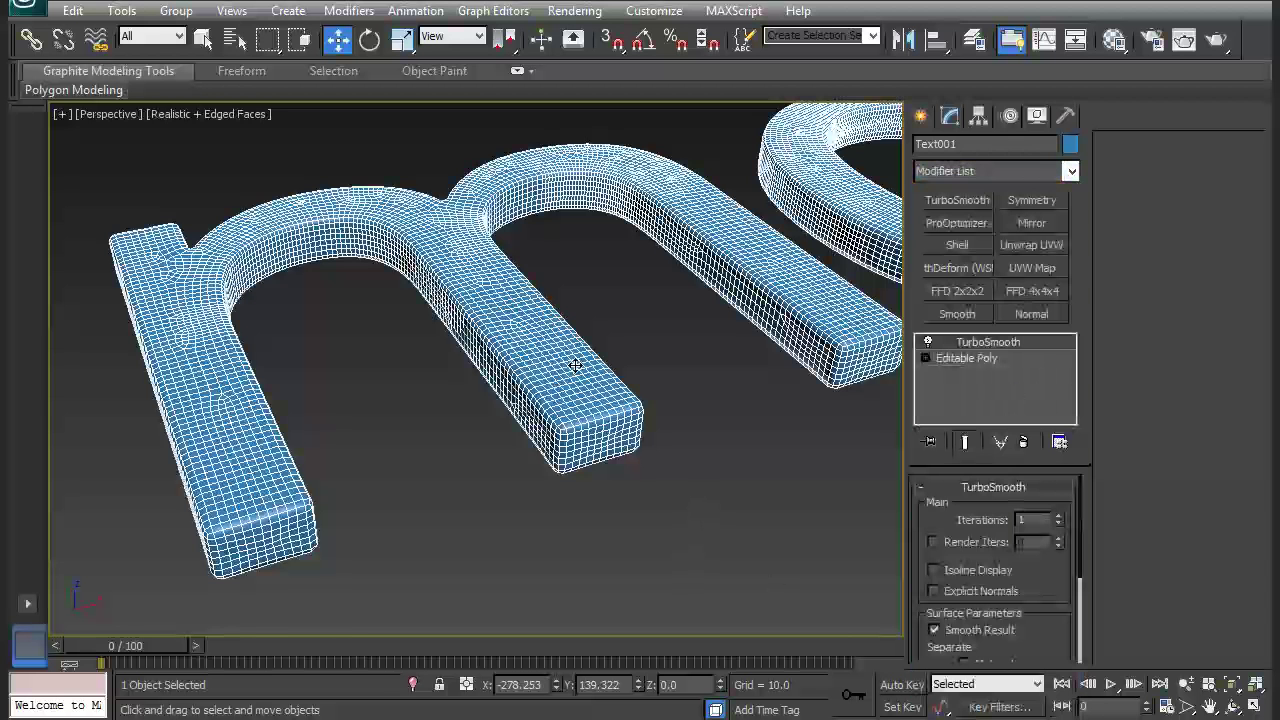
alt+middle_drag(580, 360, 600, 370)
click(1058, 515)
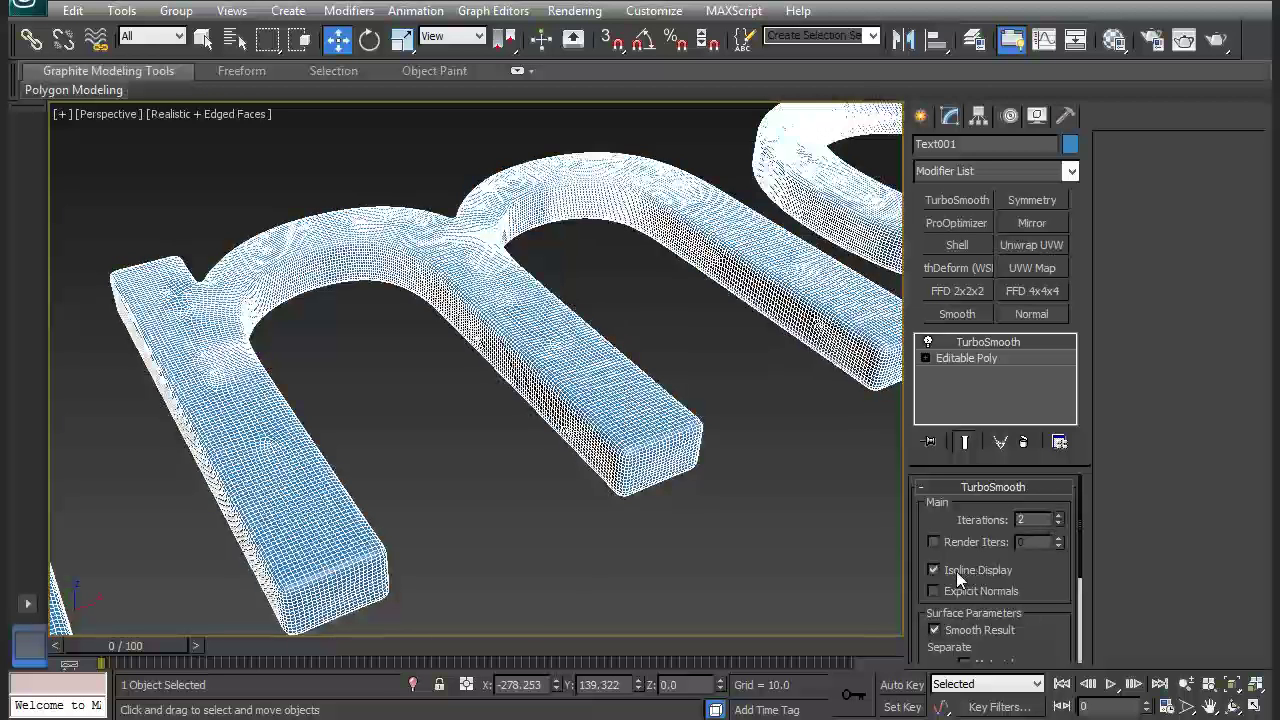
click(956, 571)
Hide edged faces with F4 and orbit along the letters to inspect the rounding.
alt+middle_drag(731, 455, 324, 211)
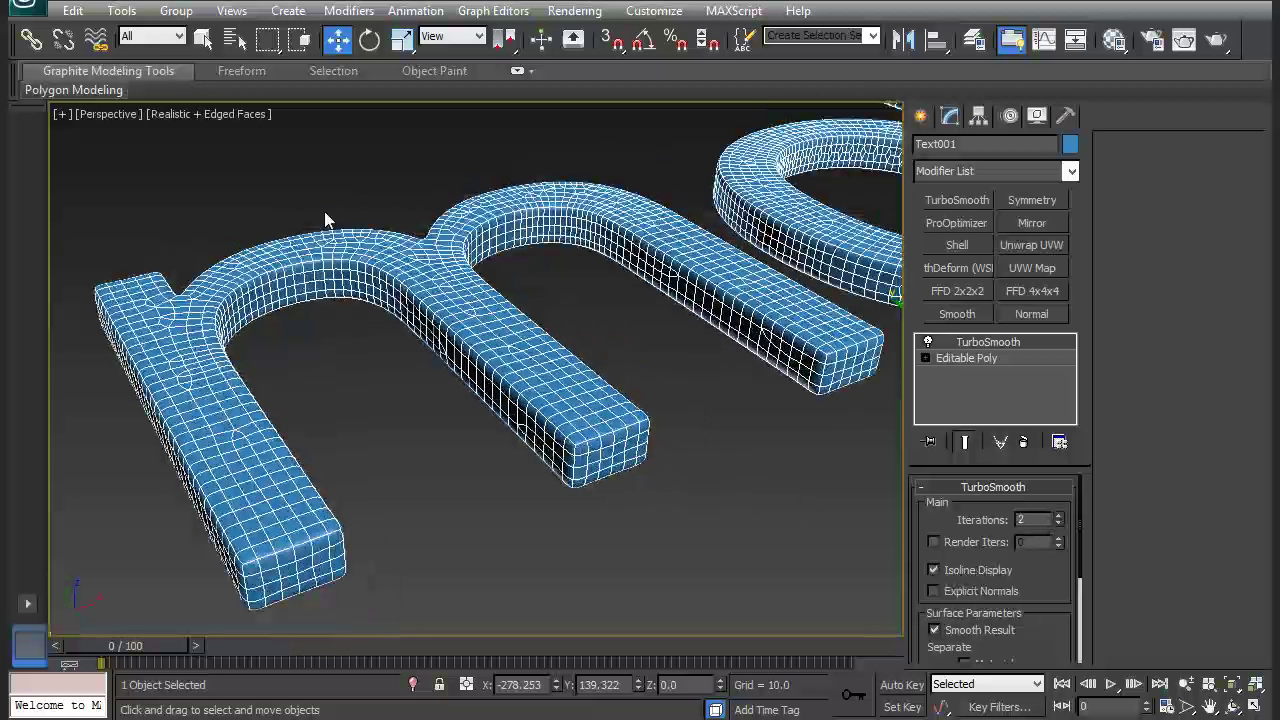
key(F4)
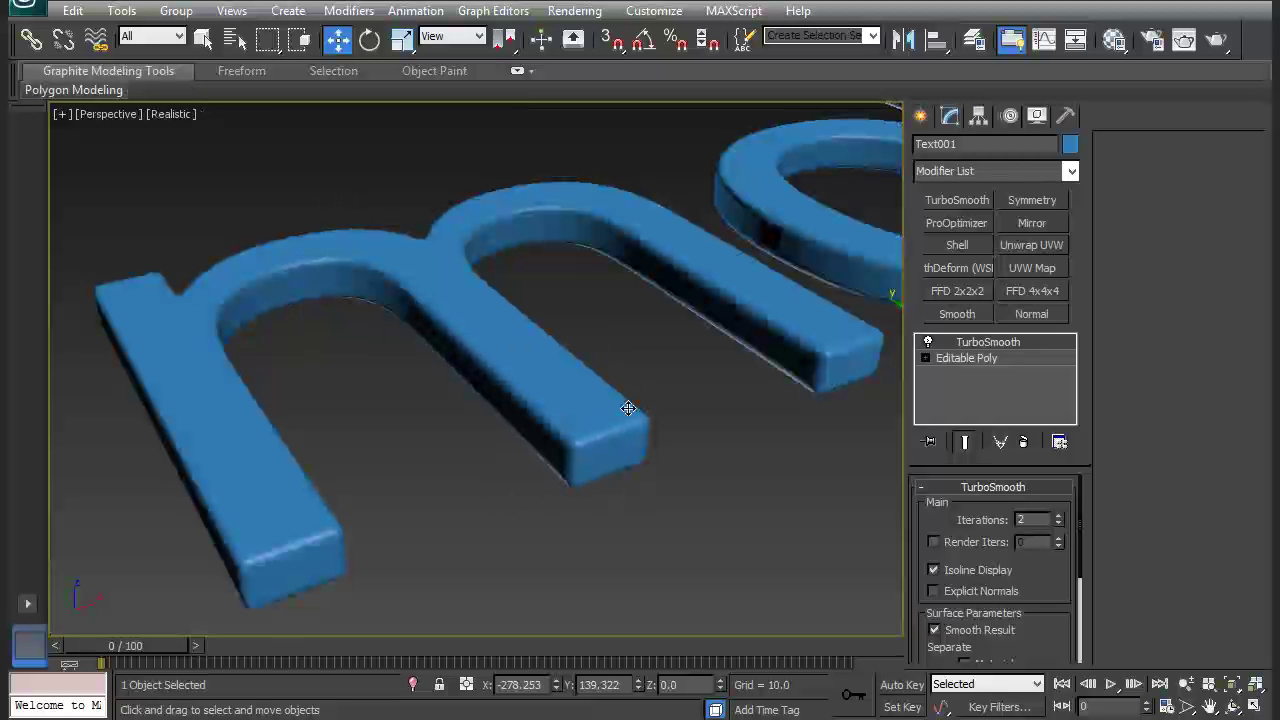
mouse_move(688, 348)
alt+middle_down()
mouse_move(777, 259)
mouse_move(637, 368)
alt+middle_up()
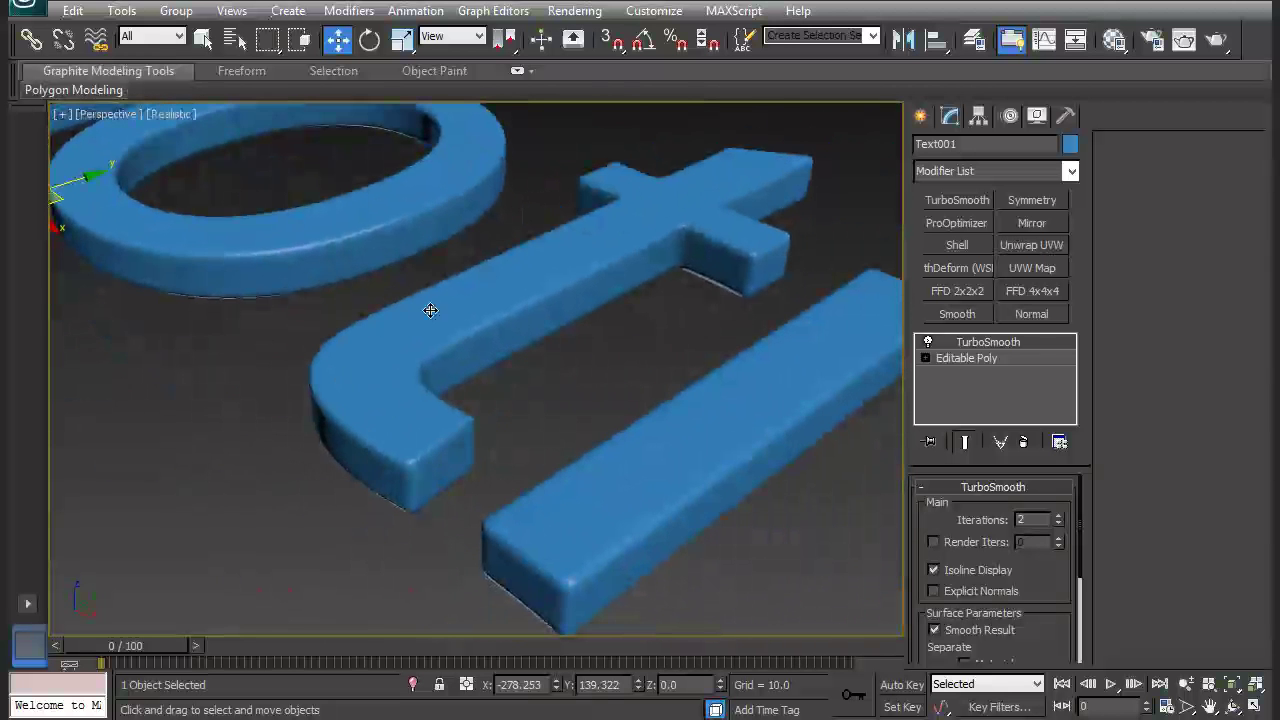
mouse_move(514, 323)
middle_down()
mouse_move(531, 431)
mouse_move(394, 371)
mouse_move(374, 320)
mouse_move(429, 352)
mouse_move(346, 323)
mouse_move(557, 471)
mouse_move(586, 463)
mouse_move(399, 361)
middle_up()
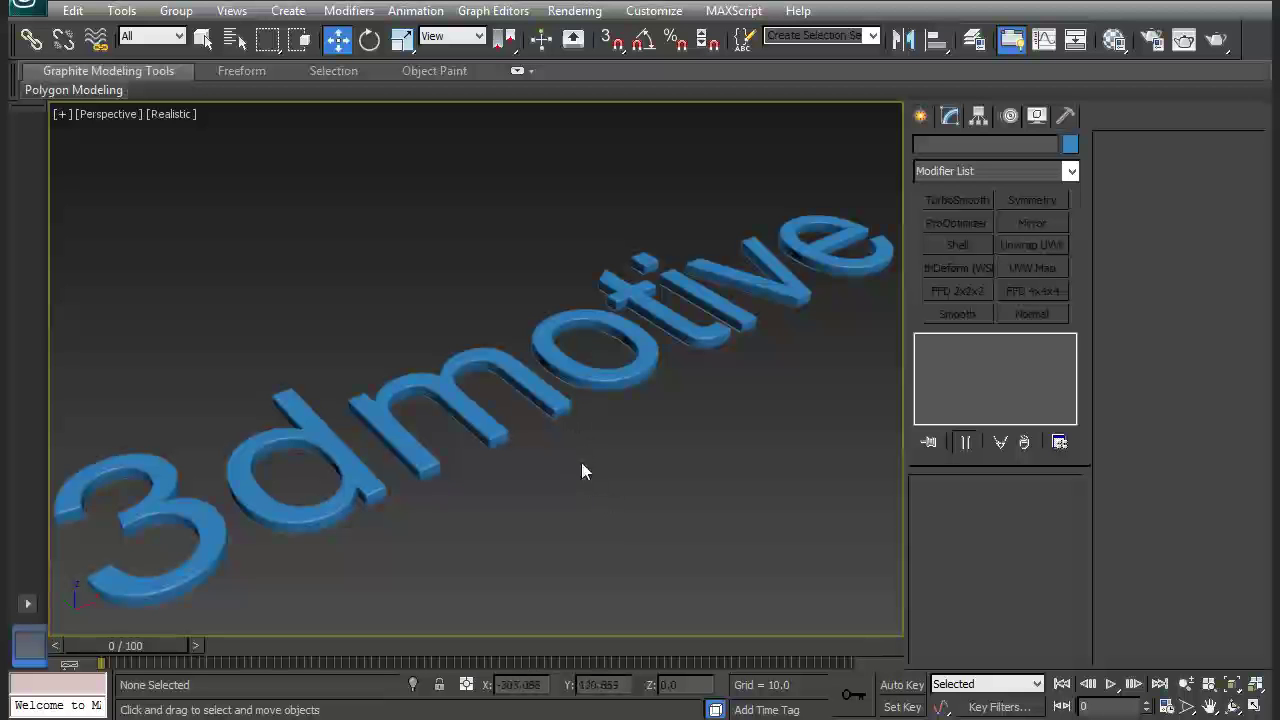
Place a second Text spline shape in the viewport.
click(920, 115)
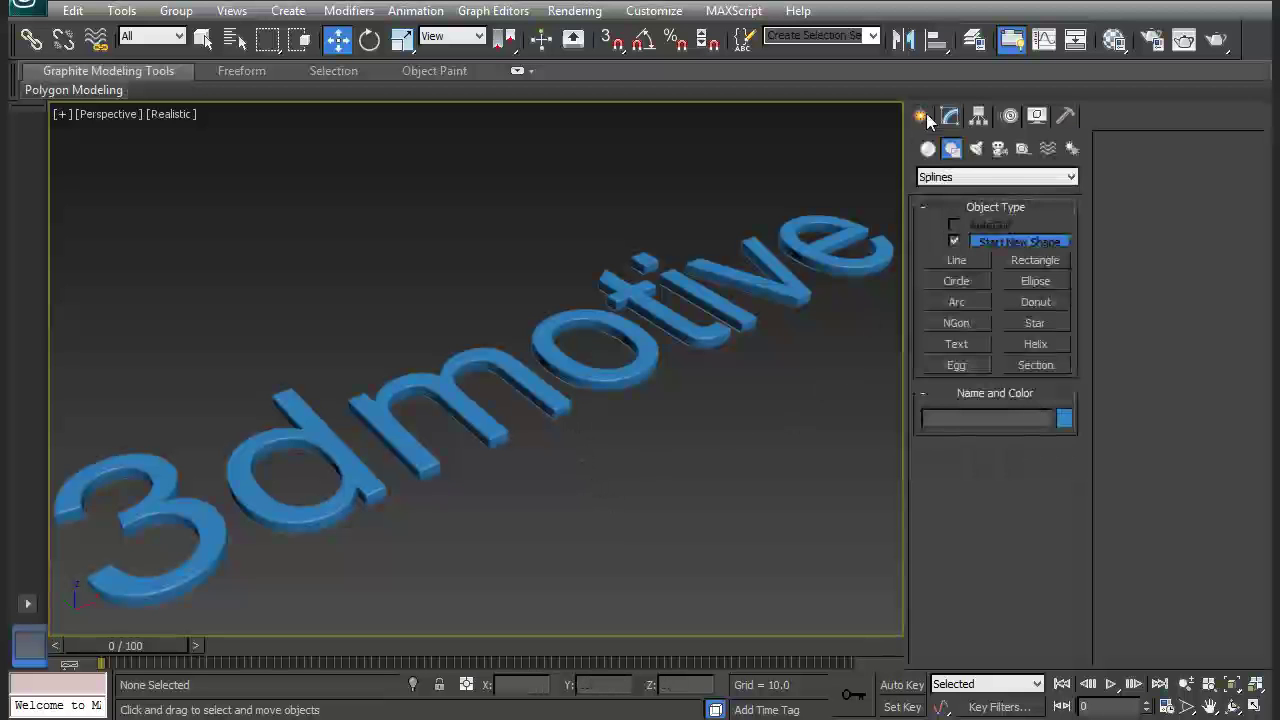
click(960, 343)
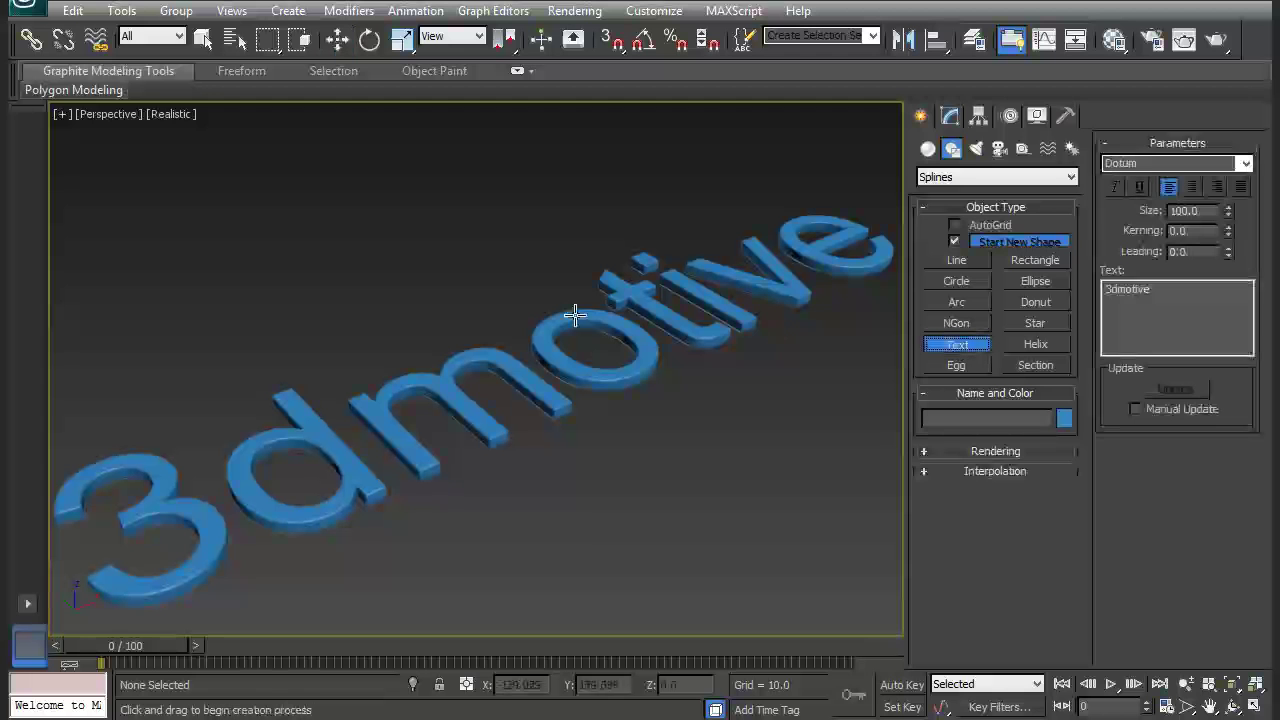
click(455, 311)
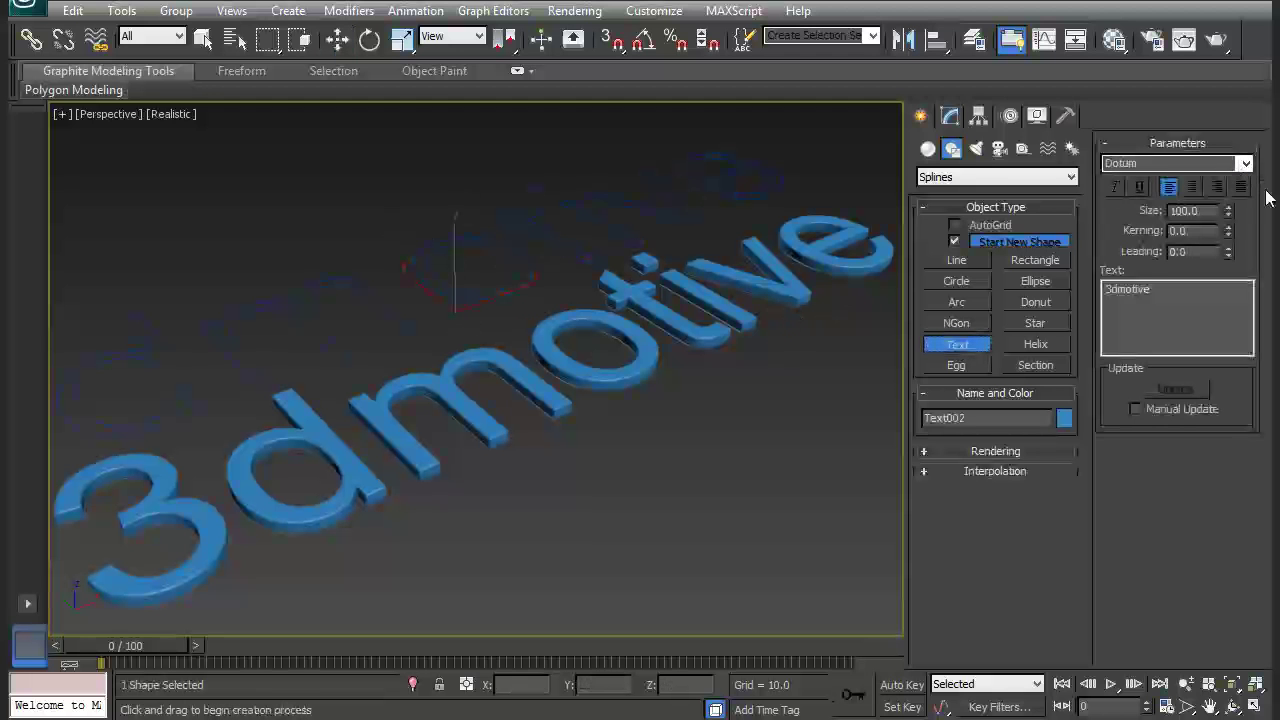
Set the new text's font to Meiryo UI Bold Italic.
click(1246, 164)
scroll(1219, 400, down, 10)
click(1178, 403)
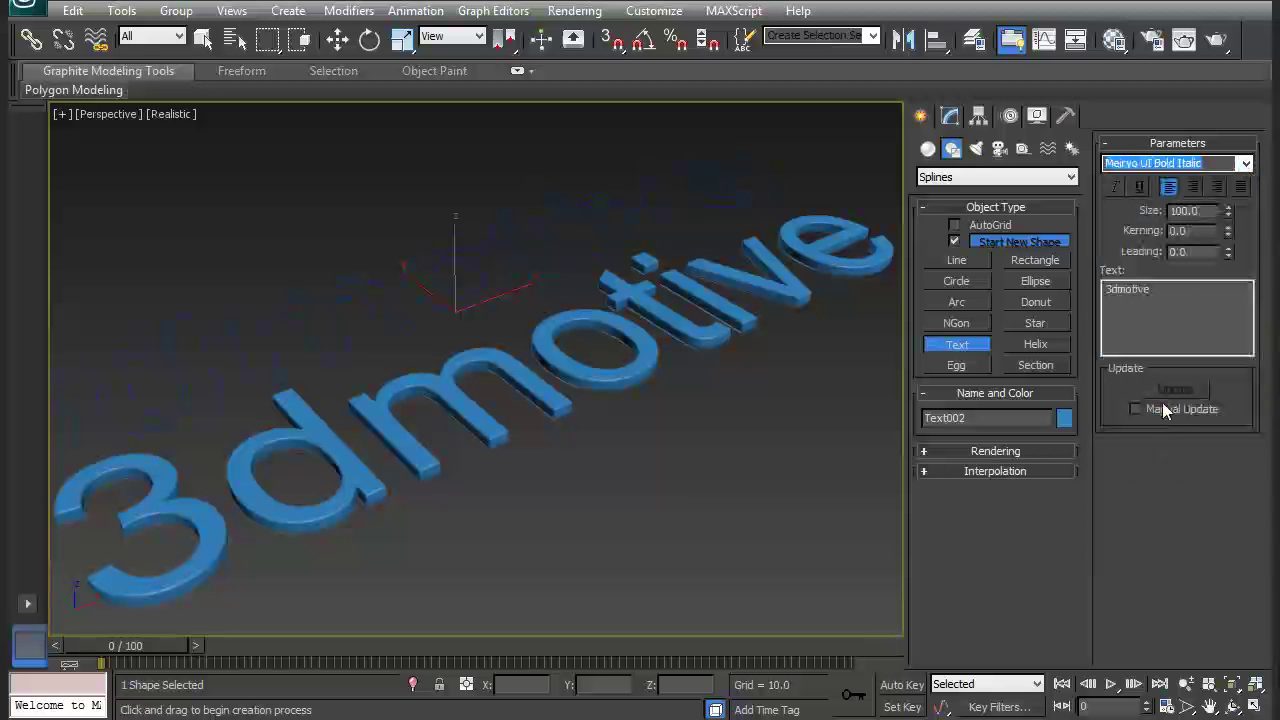
scroll(534, 414, up, 3)
scroll(531, 388, up, 5)
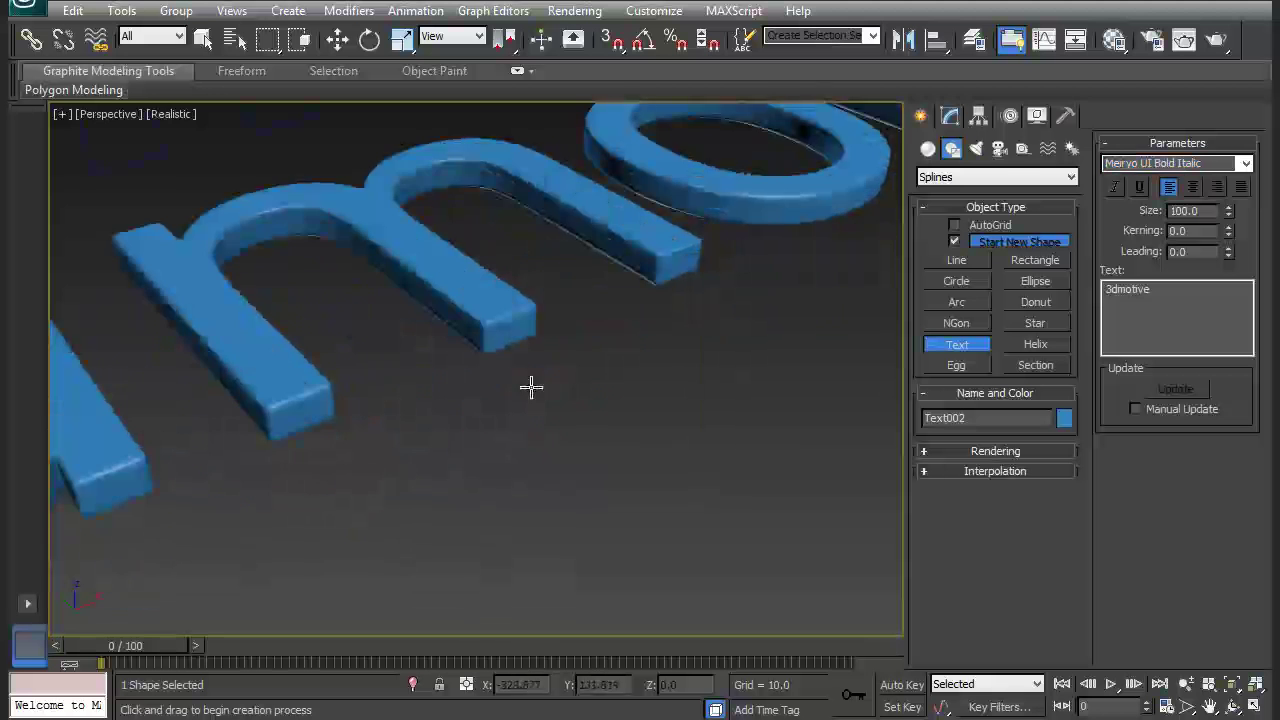
scroll(510, 398, up, 2)
scroll(507, 360, up, 2)
scroll(560, 360, up, 3)
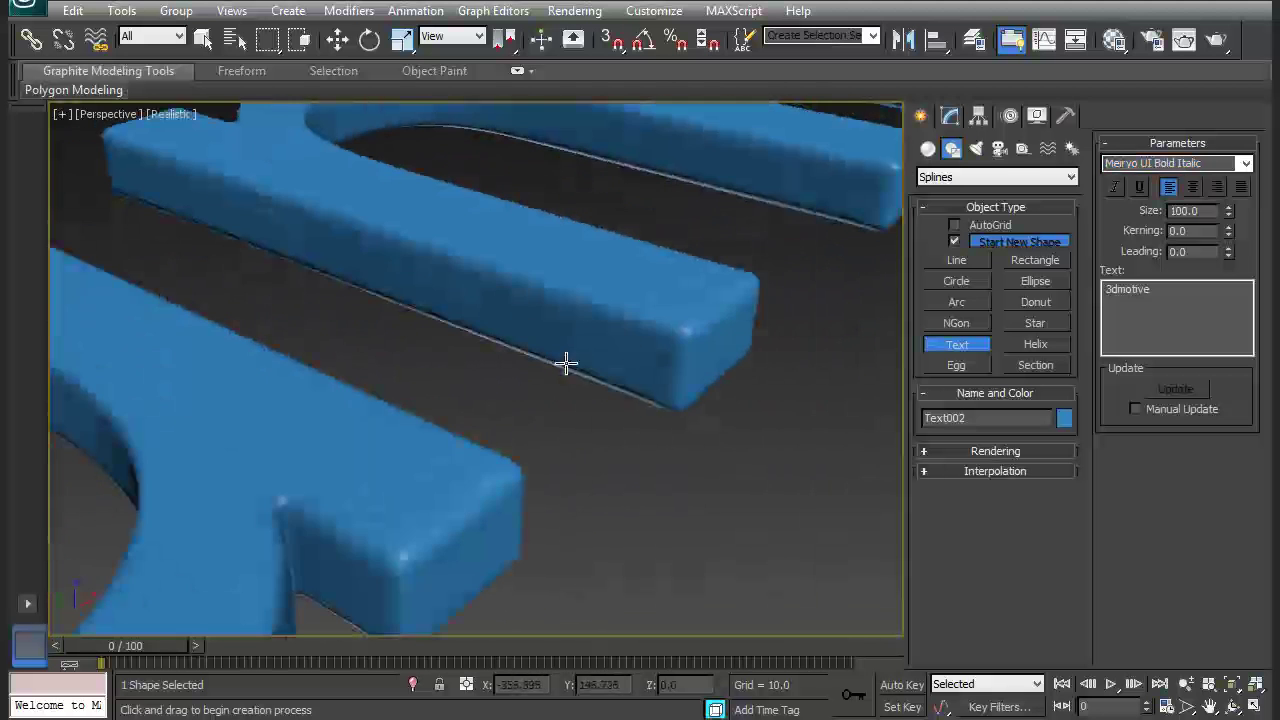
scroll(570, 360, down, 2)
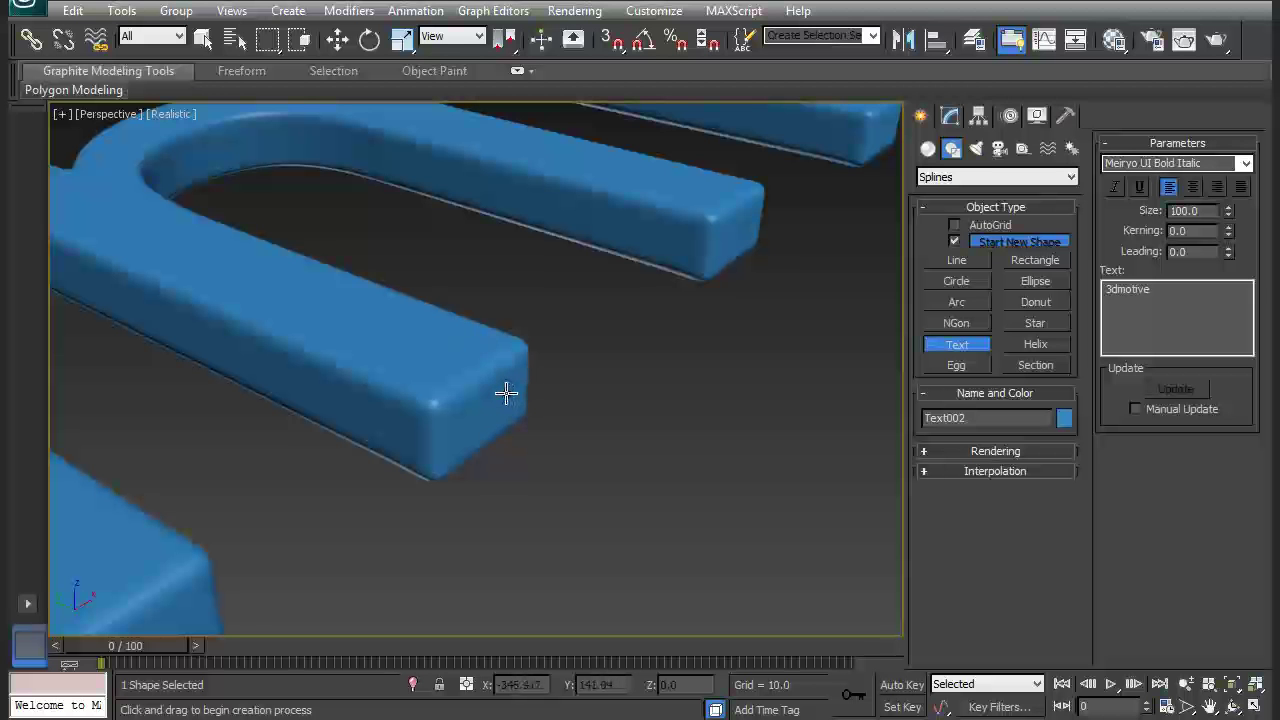
scroll(506, 389, down, 3)
scroll(540, 380, down, 5)
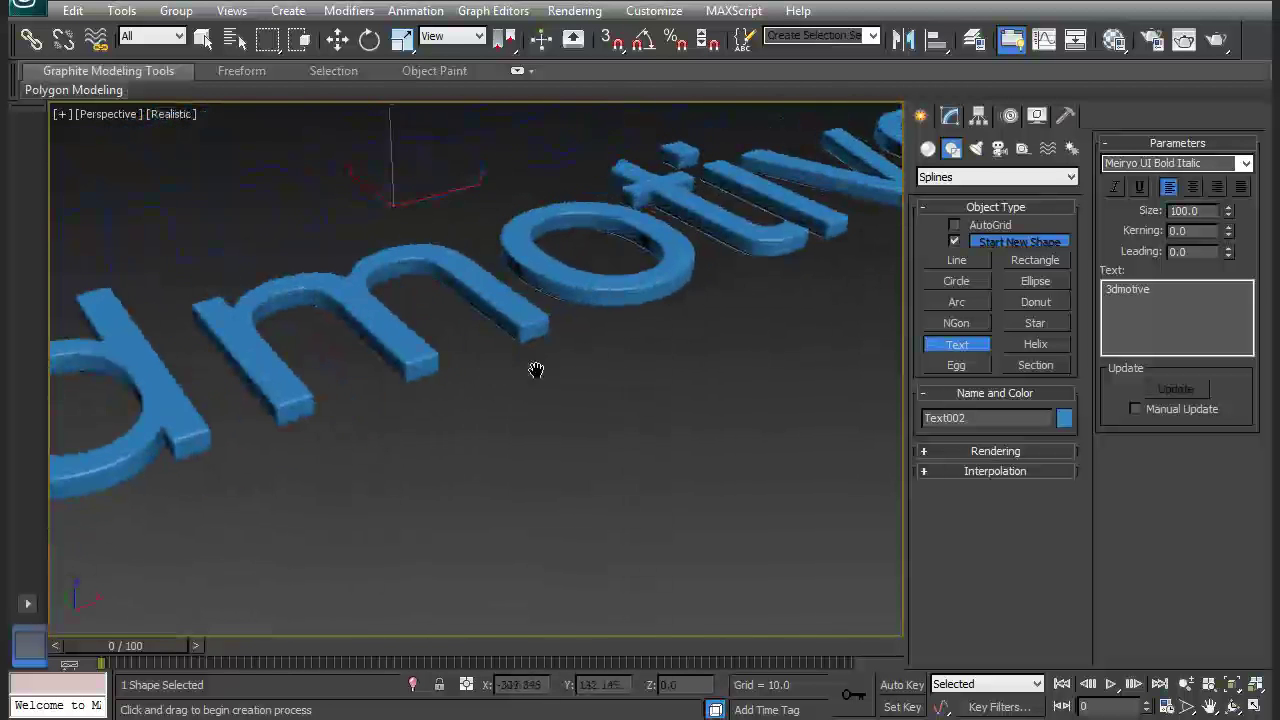